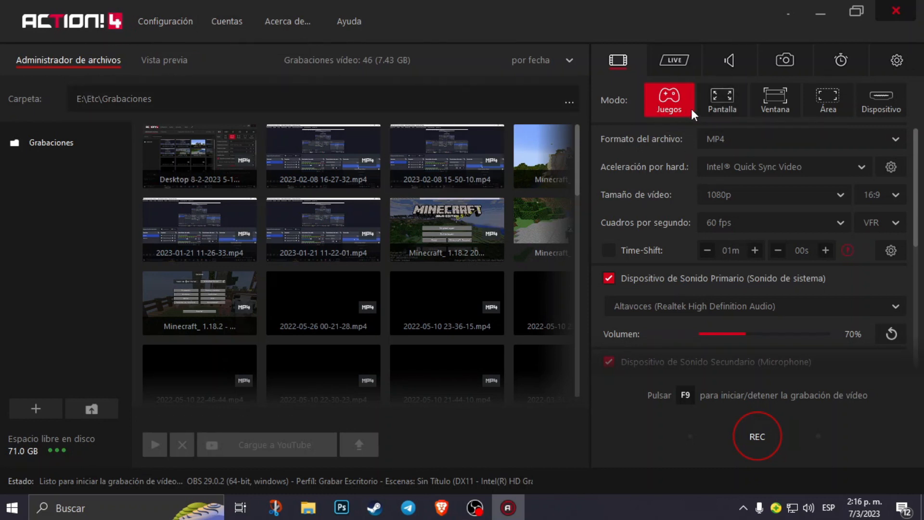
Switch the recording mode to Pantalla, Ventana and finally Área to try each capture source.
{"action": "left_click", "coordinate": [714, 100]}
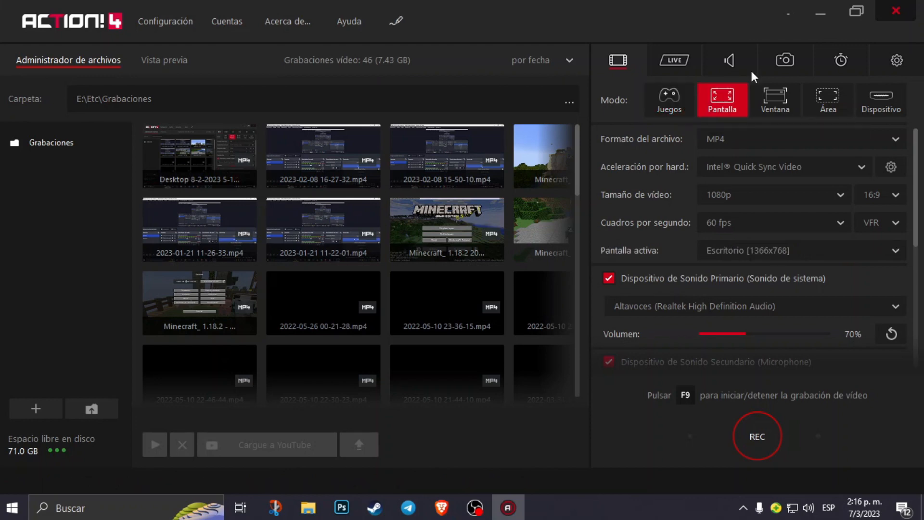
{"action": "left_click", "coordinate": [774, 101]}
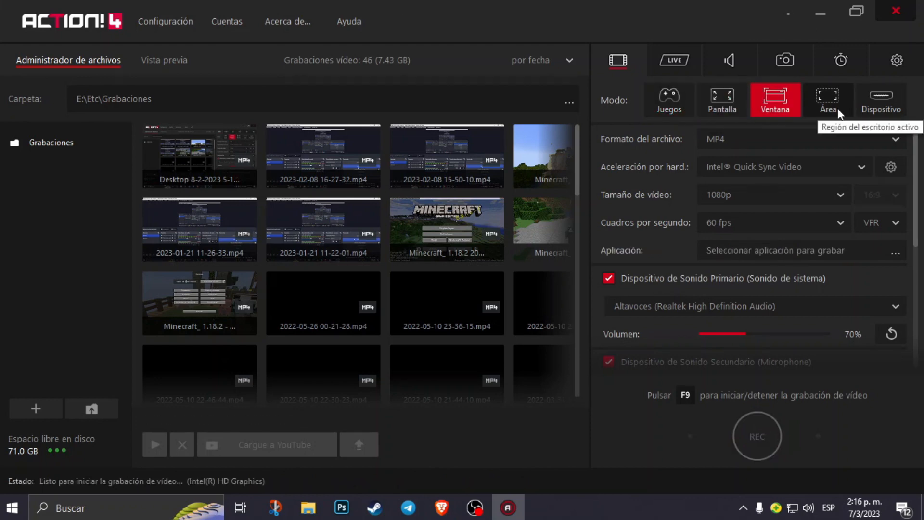
{"action": "left_click", "coordinate": [828, 100]}
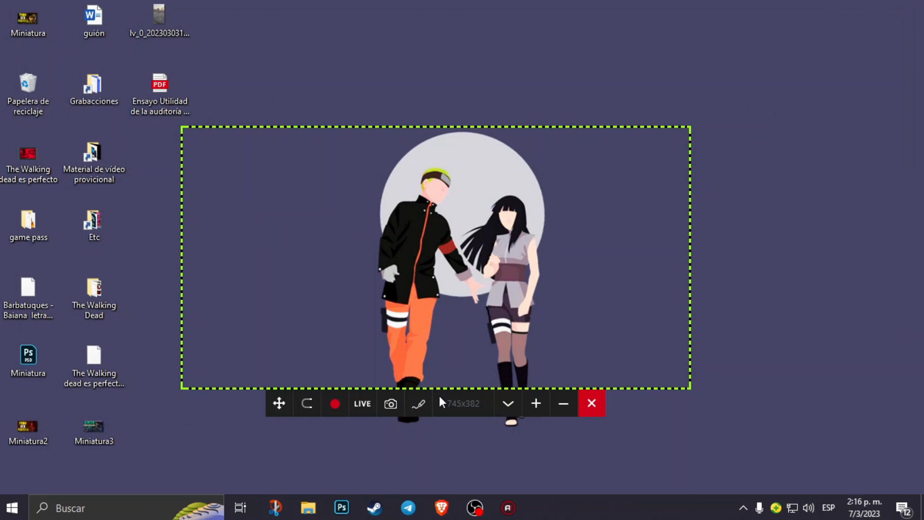
Enlarge the capture region to a height of 390 pixels, widen it toward the desktop's edge, and close the region selection.
{"action": "mouse_move", "coordinate": [446, 388]}
{"action": "left_mouse_down"}
{"action": "mouse_move", "coordinate": [457, 289]}
{"action": "mouse_move", "coordinate": [460, 394]}
{"action": "left_mouse_up"}
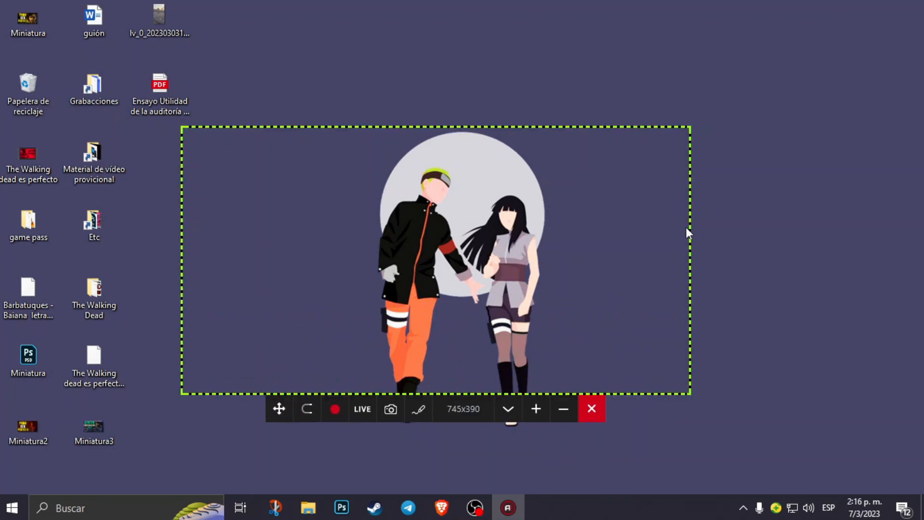
{"action": "left_click_drag", "start_coordinate": [690, 229], "coordinate": [837, 216]}
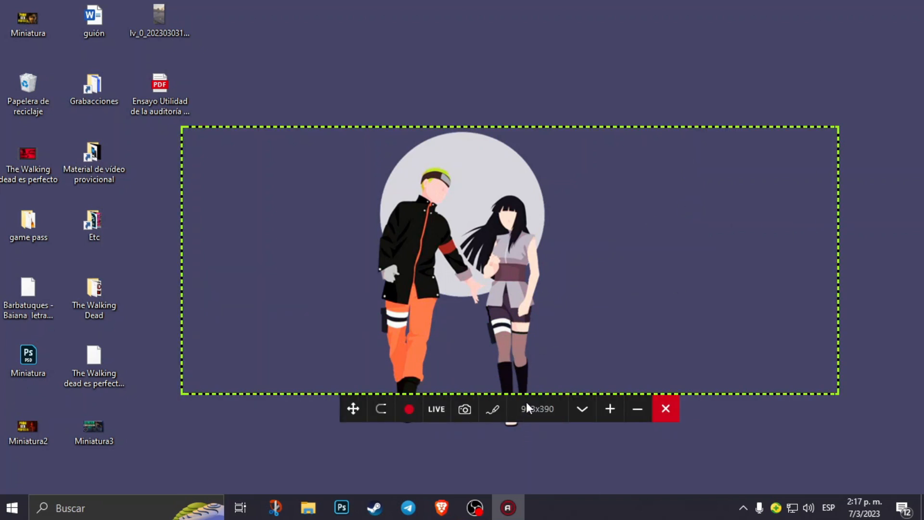
{"action": "left_click", "coordinate": [631, 407]}
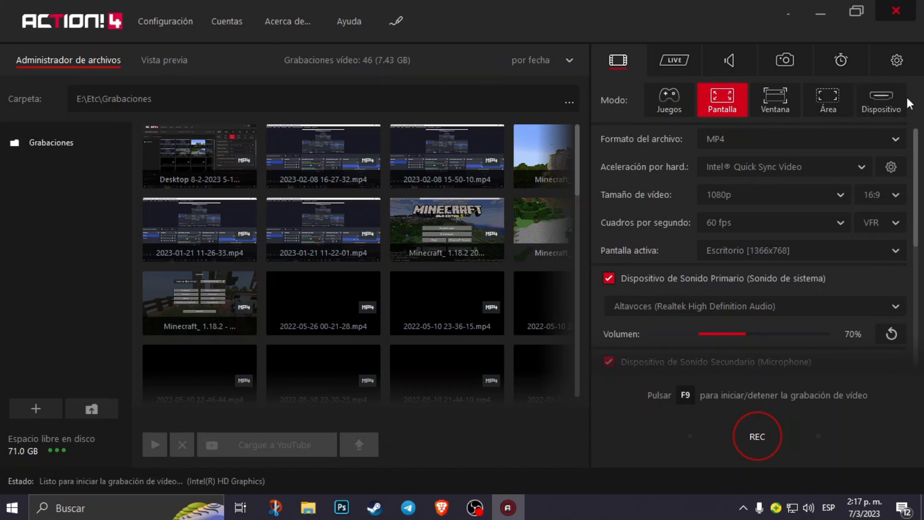
Switch the recording mode to Dispositivo and return to Juegos.
{"action": "left_click", "coordinate": [876, 107]}
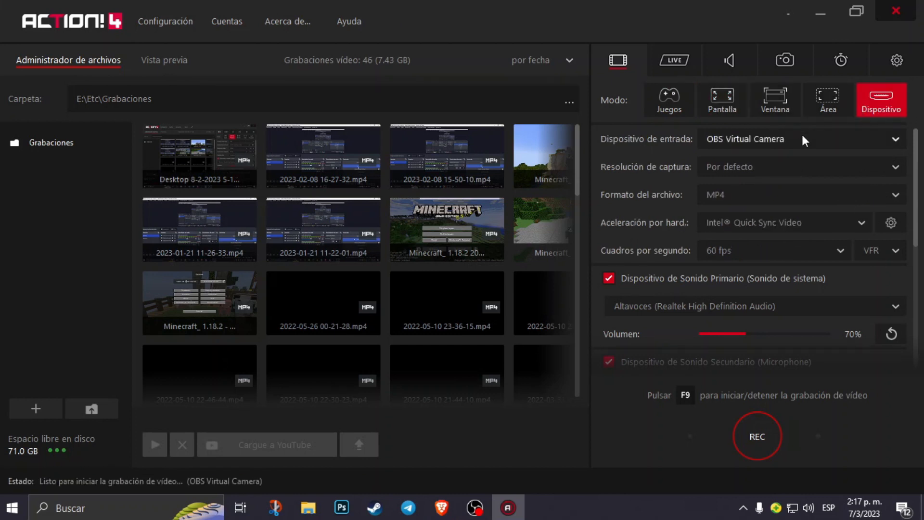
{"action": "left_click", "coordinate": [684, 100]}
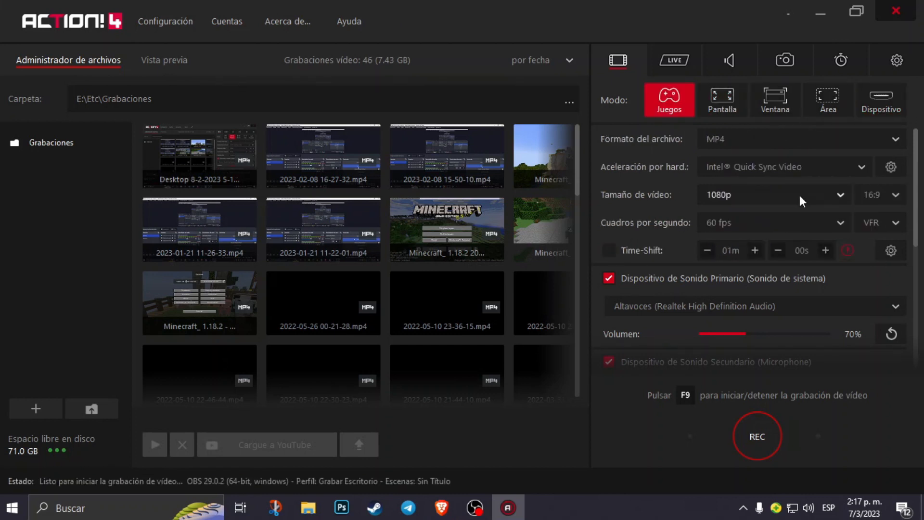
Check the file format options and choose Intel Quick Sync Video as the hardware acceleration.
{"action": "left_click", "coordinate": [737, 142]}
{"action": "left_click", "coordinate": [738, 142]}
{"action": "left_click", "coordinate": [756, 174]}
{"action": "left_click", "coordinate": [775, 169]}
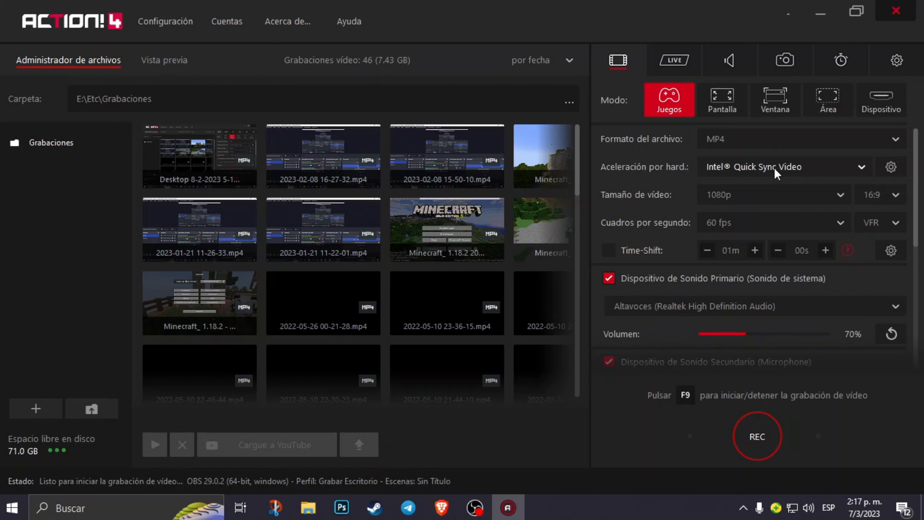
{"action": "left_click", "coordinate": [775, 169]}
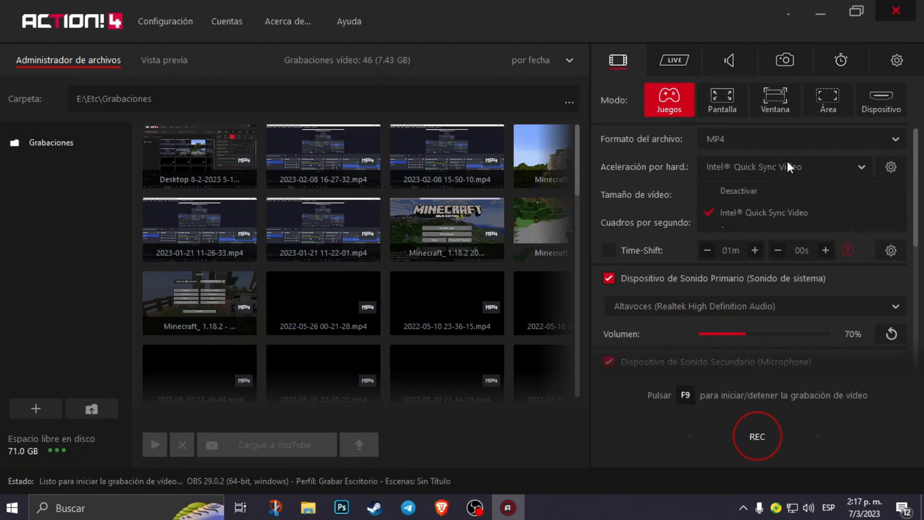
{"action": "left_click", "coordinate": [774, 217]}
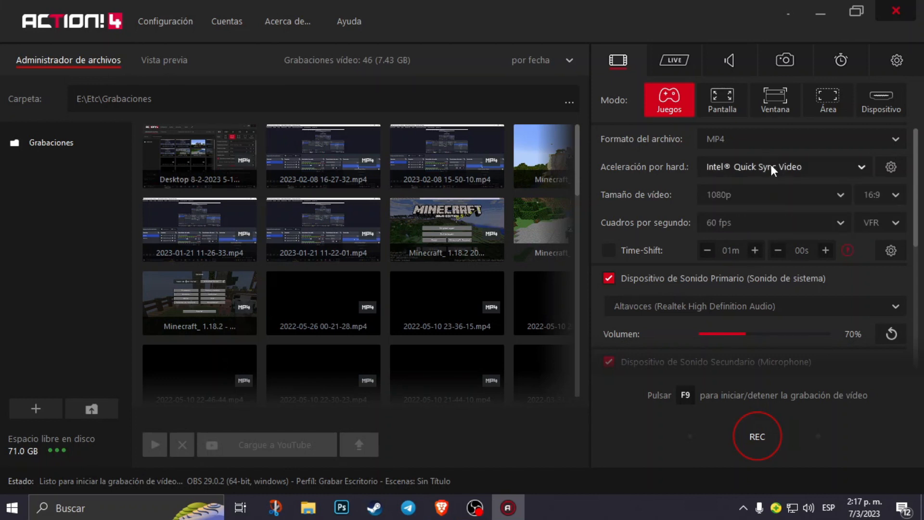
Review the available video sizes and choose 1080p.
{"action": "left_click", "coordinate": [717, 194]}
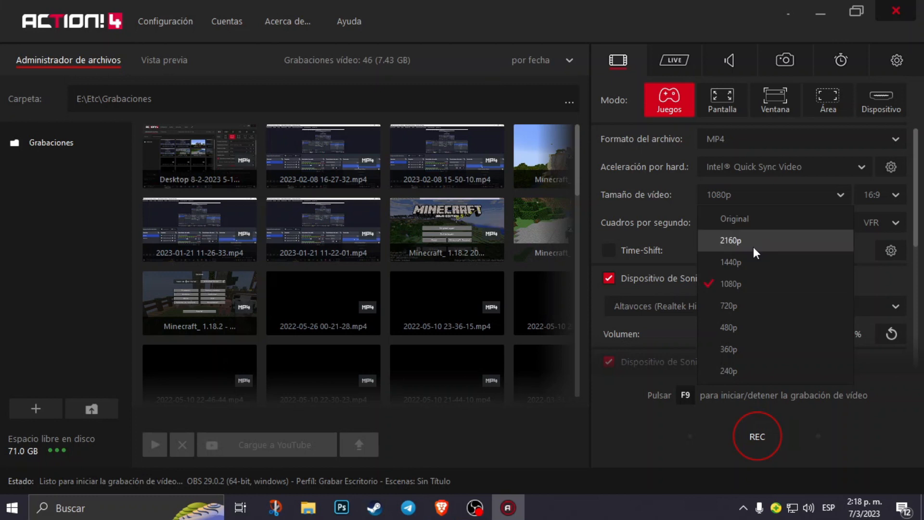
{"action": "left_click", "coordinate": [738, 195]}
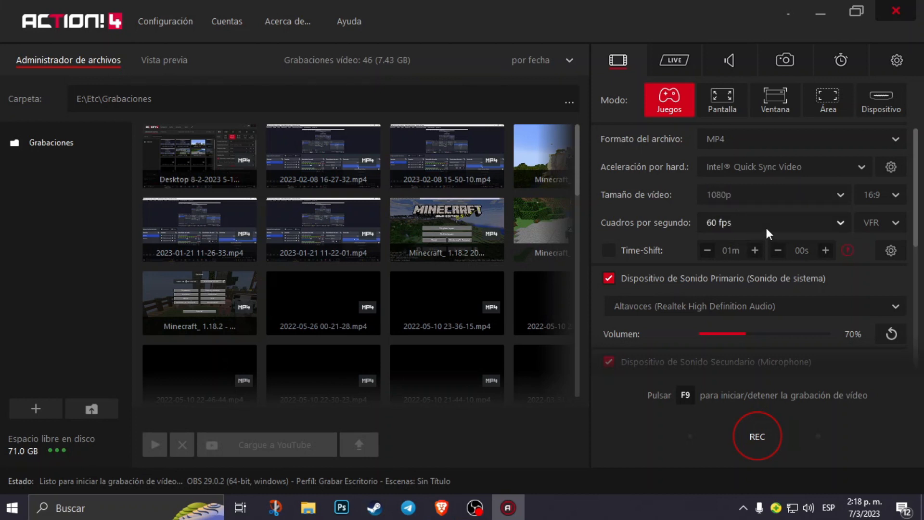
{"action": "left_click", "coordinate": [764, 193]}
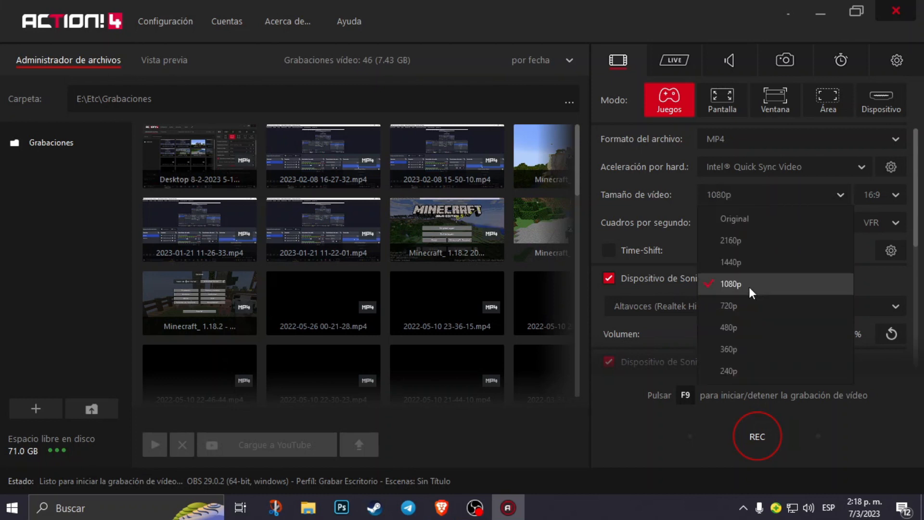
{"action": "left_click", "coordinate": [719, 198]}
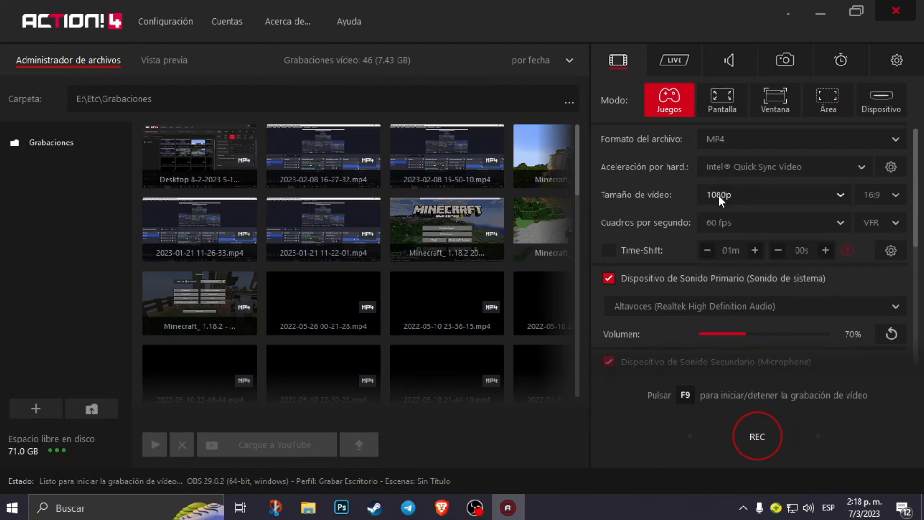
{"action": "left_click", "coordinate": [719, 194]}
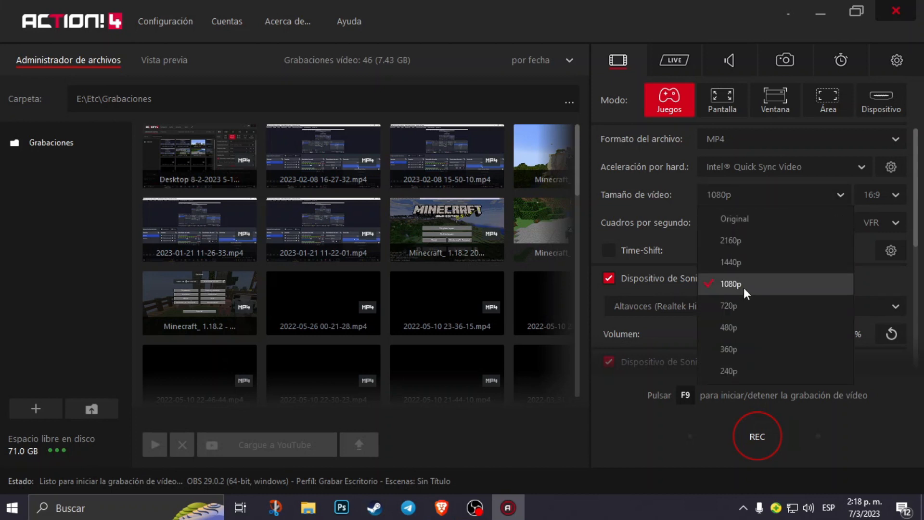
{"action": "left_click", "coordinate": [759, 282]}
Review the aspect ratio options for the video size and choose 16:9.
{"action": "left_click", "coordinate": [864, 195]}
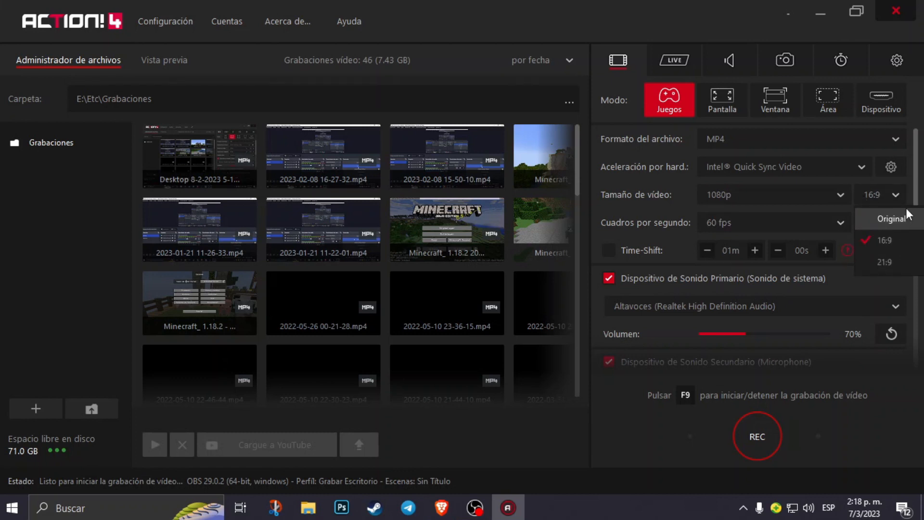
{"action": "left_click", "coordinate": [890, 195]}
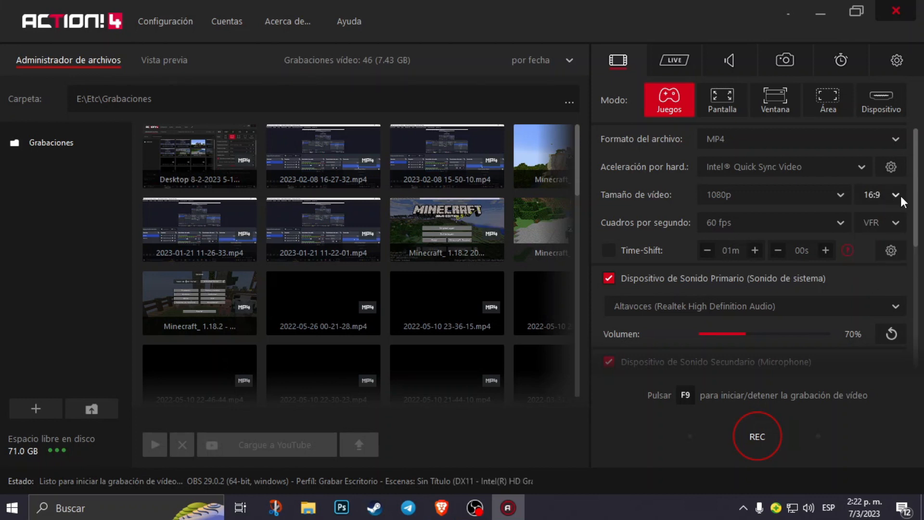
{"action": "left_click", "coordinate": [897, 195]}
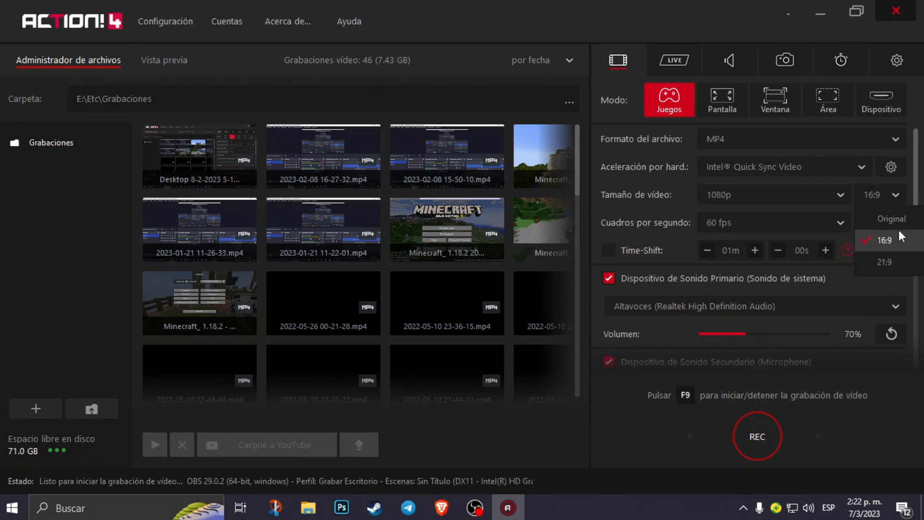
{"action": "left_click", "coordinate": [893, 241]}
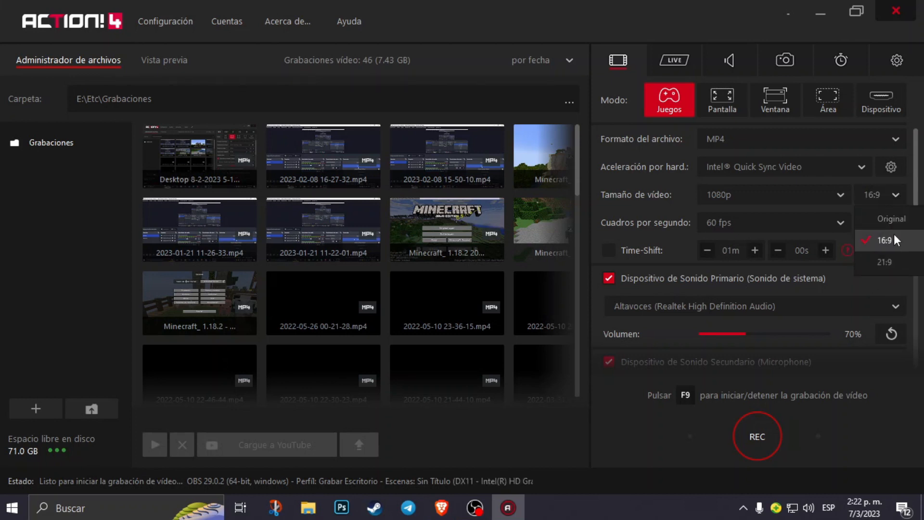
{"action": "left_click", "coordinate": [886, 202]}
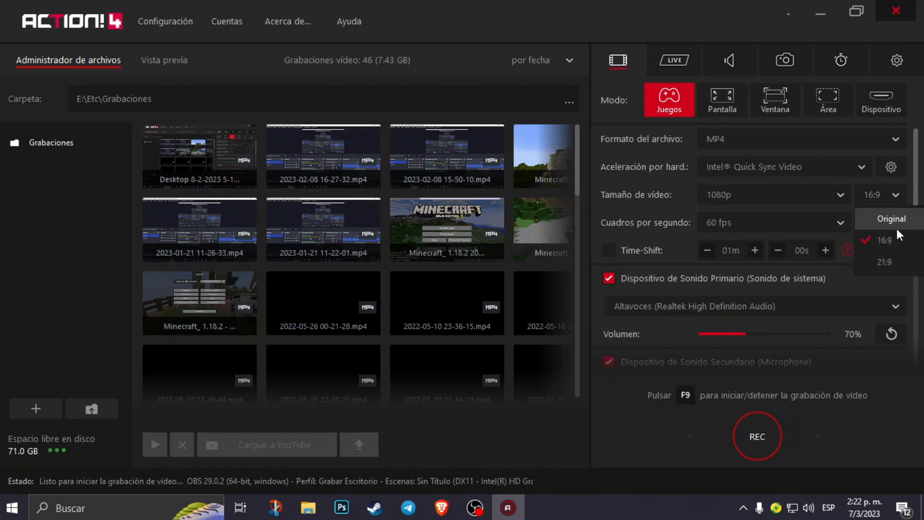
{"action": "left_click", "coordinate": [899, 201]}
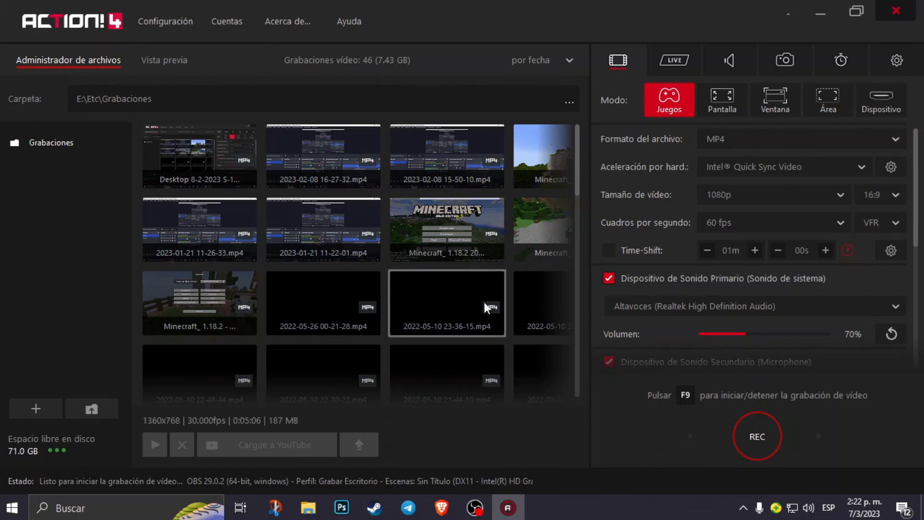
Check the frame rate options, and switch the recording mode to Pantalla and back to Juegos.
{"action": "left_click", "coordinate": [736, 226]}
{"action": "left_click", "coordinate": [736, 226]}
{"action": "left_click", "coordinate": [735, 226]}
{"action": "left_click", "coordinate": [736, 227]}
{"action": "left_click", "coordinate": [720, 96]}
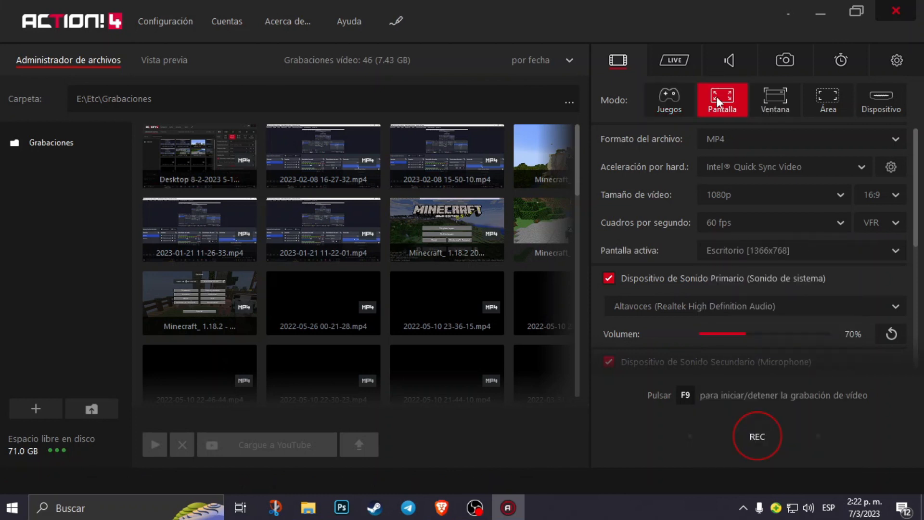
{"action": "left_click", "coordinate": [673, 96]}
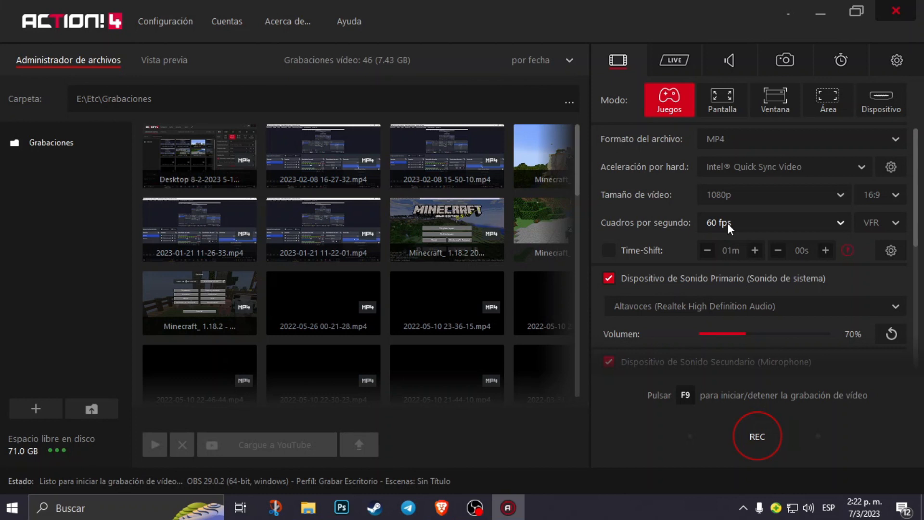
Examine the frame rates available for Juegos mode, from 15 up to 360 fps.
{"action": "left_click", "coordinate": [727, 223]}
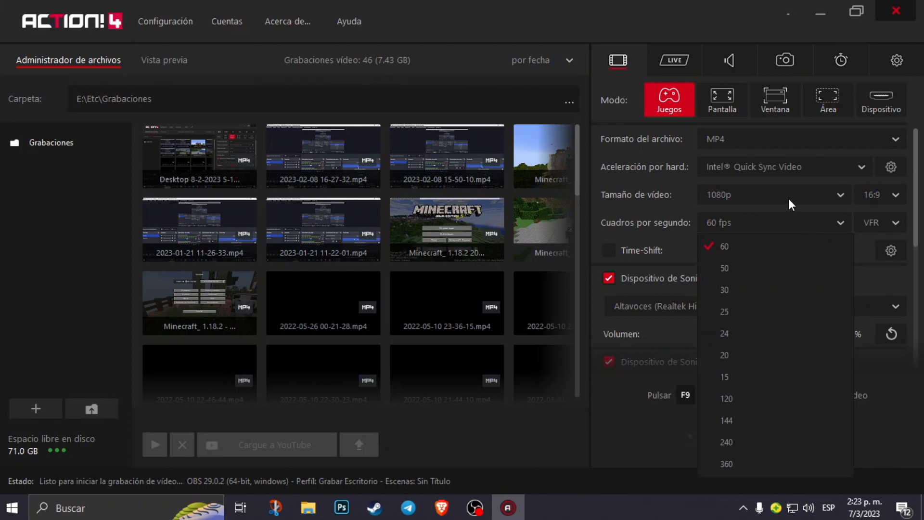
{"action": "left_click", "coordinate": [754, 232]}
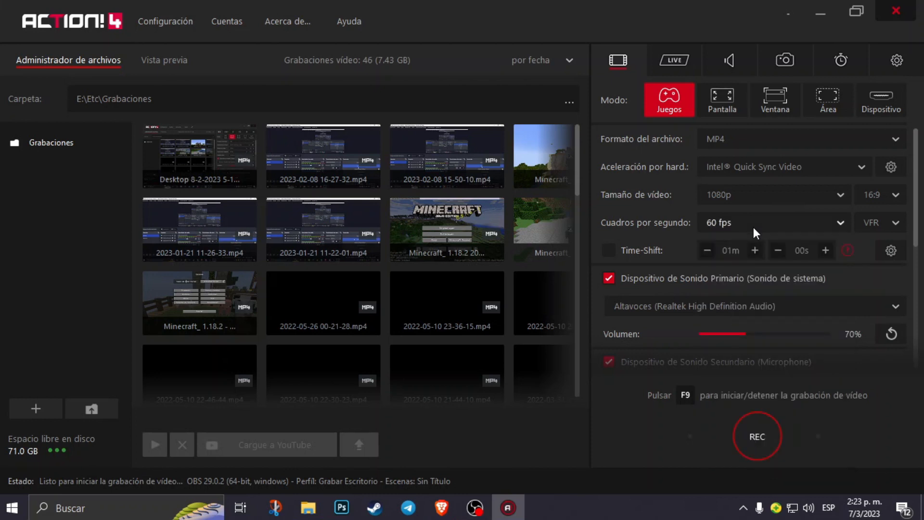
{"action": "left_click", "coordinate": [753, 228]}
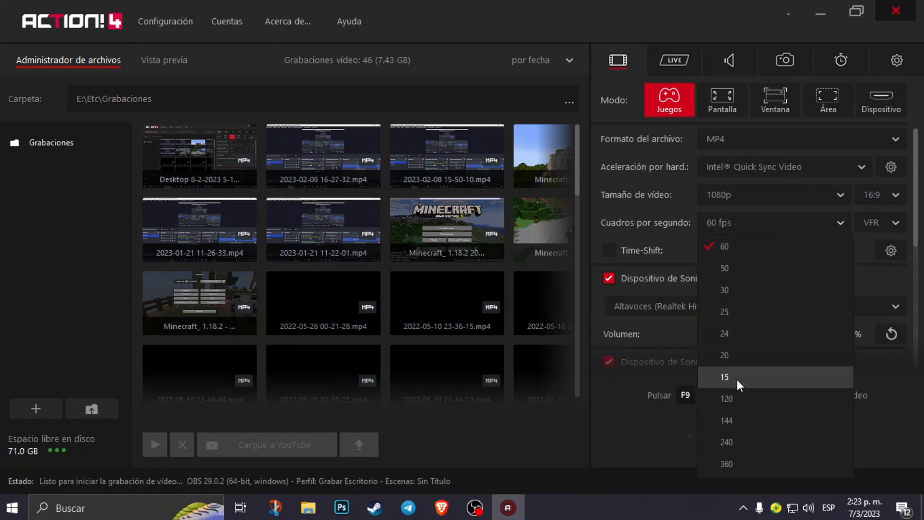
{"action": "left_click", "coordinate": [761, 219]}
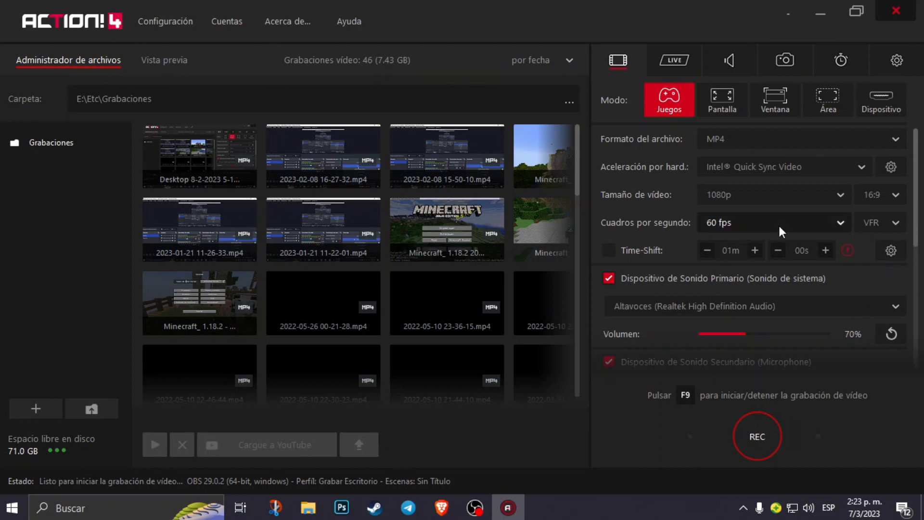
{"action": "left_click", "coordinate": [780, 227]}
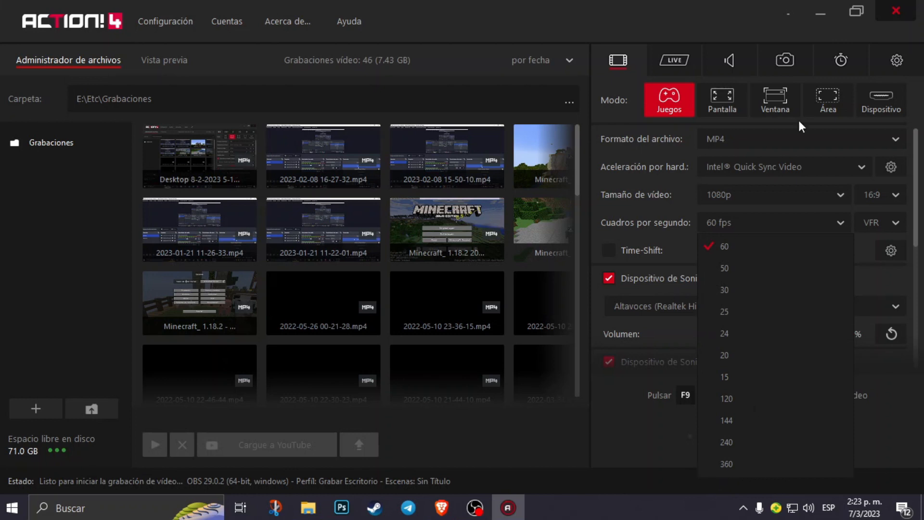
{"action": "left_click", "coordinate": [787, 216]}
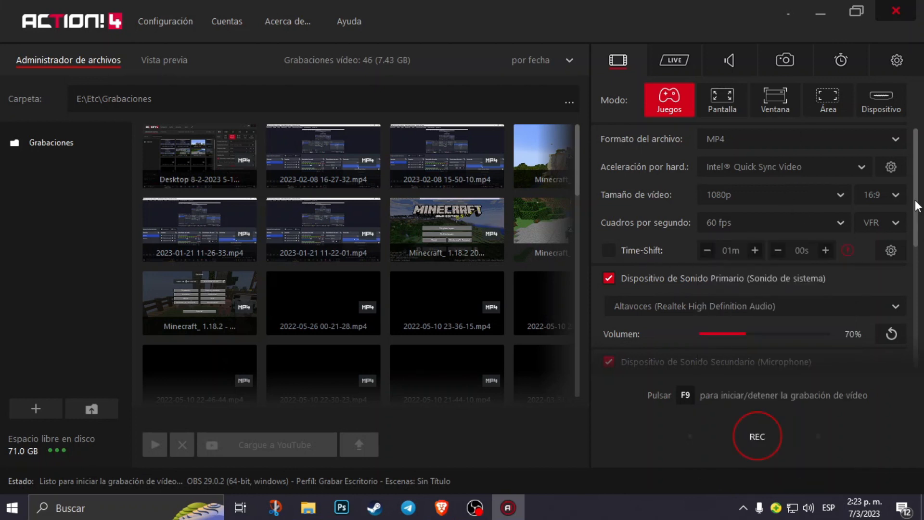
Examine the devices available as the primary sound source for system audio.
{"action": "scroll", "coordinate": [694, 228], "scroll_direction": "down", "scroll_amount": 3}
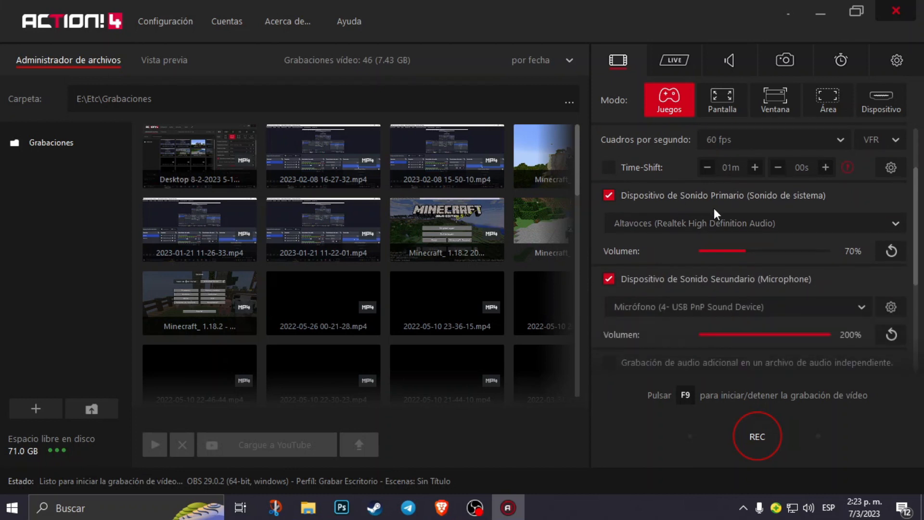
{"action": "left_click", "coordinate": [711, 223]}
{"action": "left_click", "coordinate": [711, 223]}
{"action": "left_click", "coordinate": [720, 215]}
{"action": "left_click", "coordinate": [761, 218]}
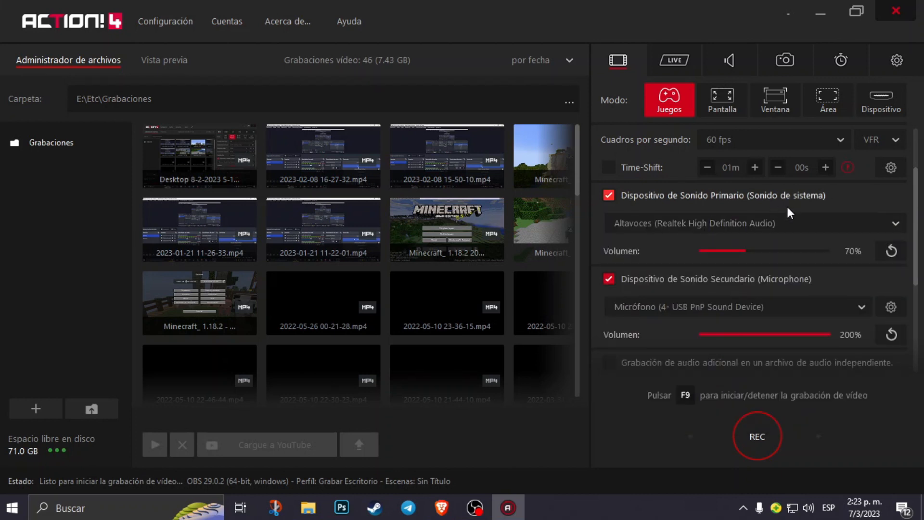
{"action": "left_click", "coordinate": [754, 220]}
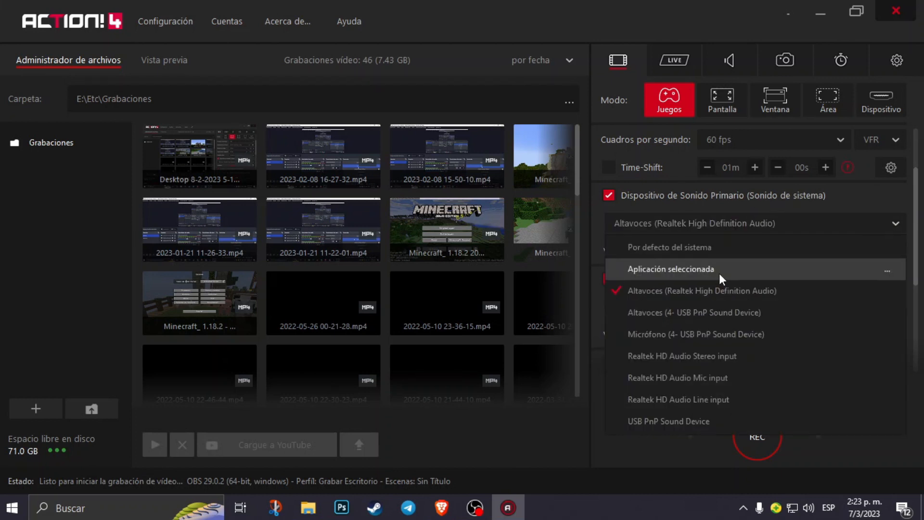
{"action": "left_click", "coordinate": [736, 219]}
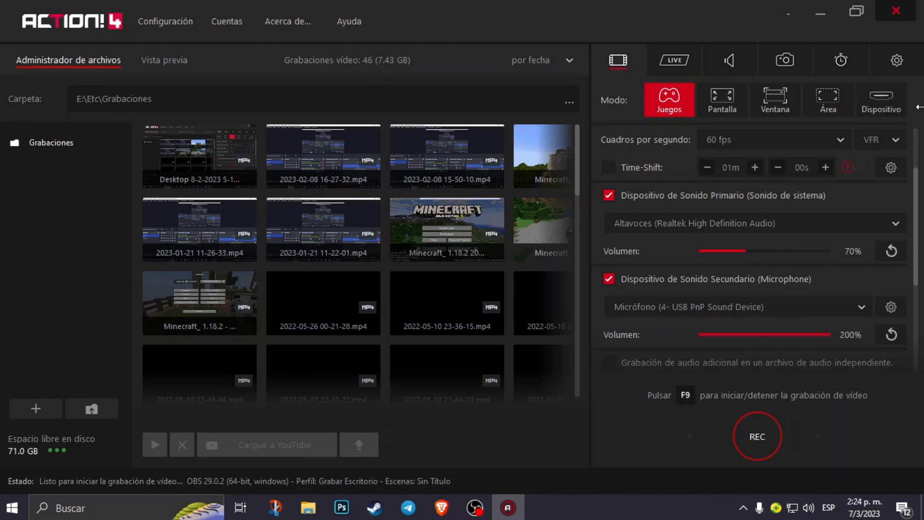
Examine the secondary sound device options for the microphone.
{"action": "left_click_drag", "start_coordinate": [916, 251], "coordinate": [916, 306]}
{"action": "scroll", "coordinate": [871, 262], "scroll_direction": "up", "scroll_amount": 2}
{"action": "left_click", "coordinate": [769, 250]}
{"action": "left_click", "coordinate": [769, 251]}
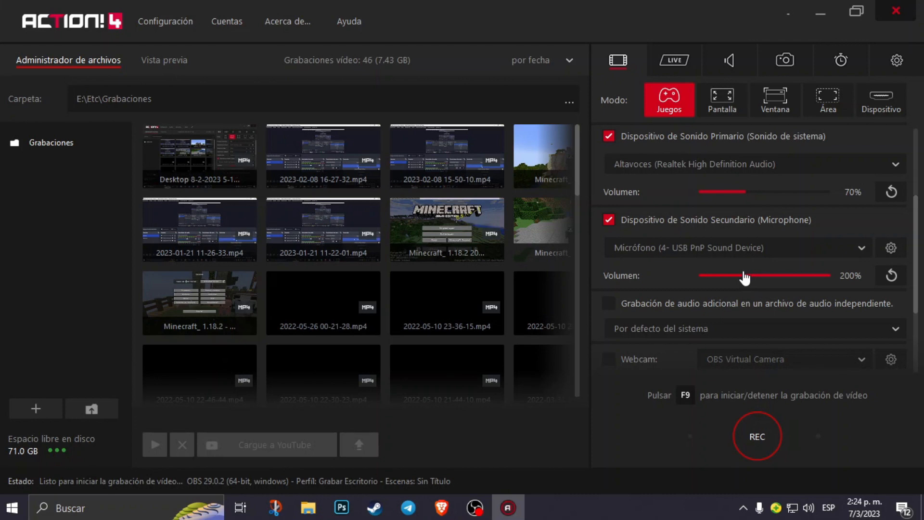
Switch to OBS to look at its audio mixer levels, and return to Action!
{"action": "left_click", "coordinate": [478, 509]}
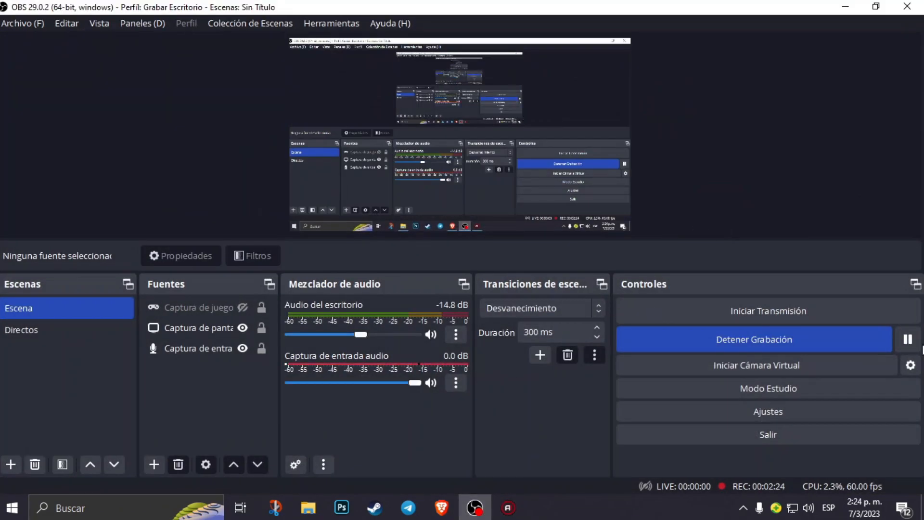
{"action": "left_click", "coordinate": [846, 7]}
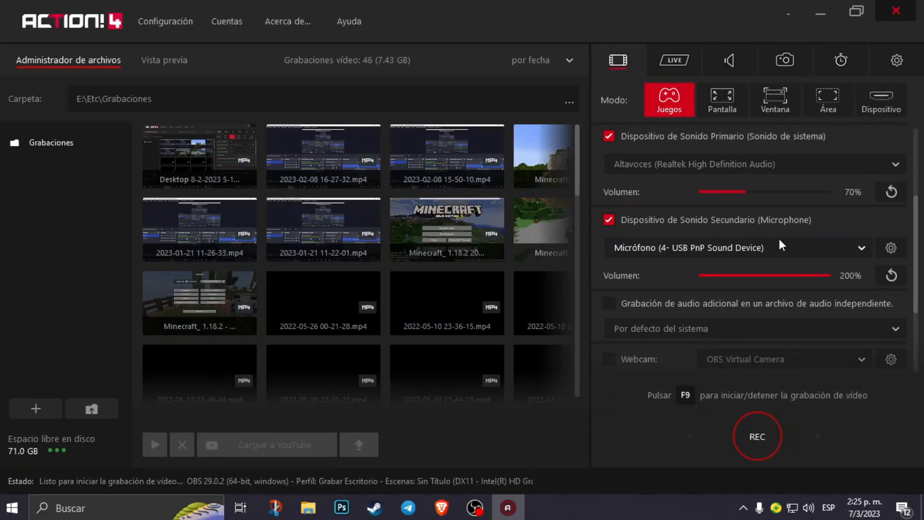
Examine the microphone settings of the secondary sound device, including the recording mode options and noise reduction, and close them.
{"action": "left_click", "coordinate": [892, 249]}
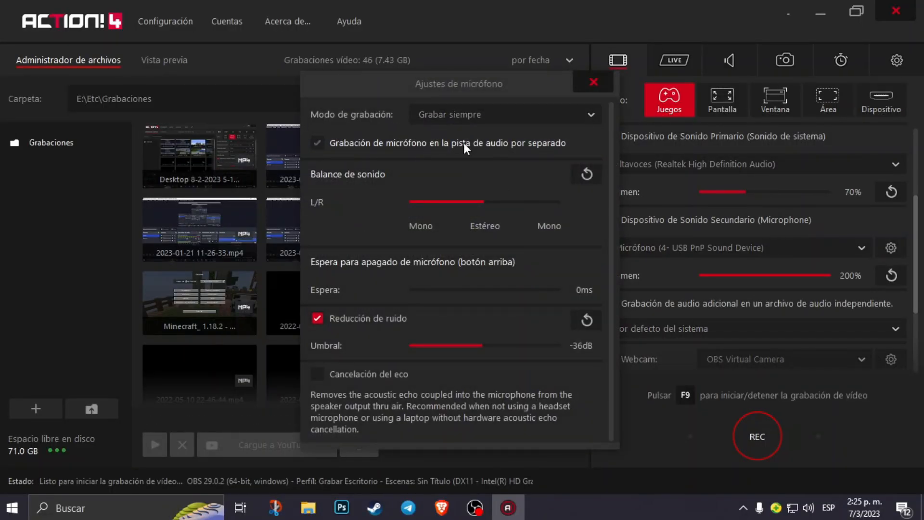
{"action": "left_click", "coordinate": [470, 114]}
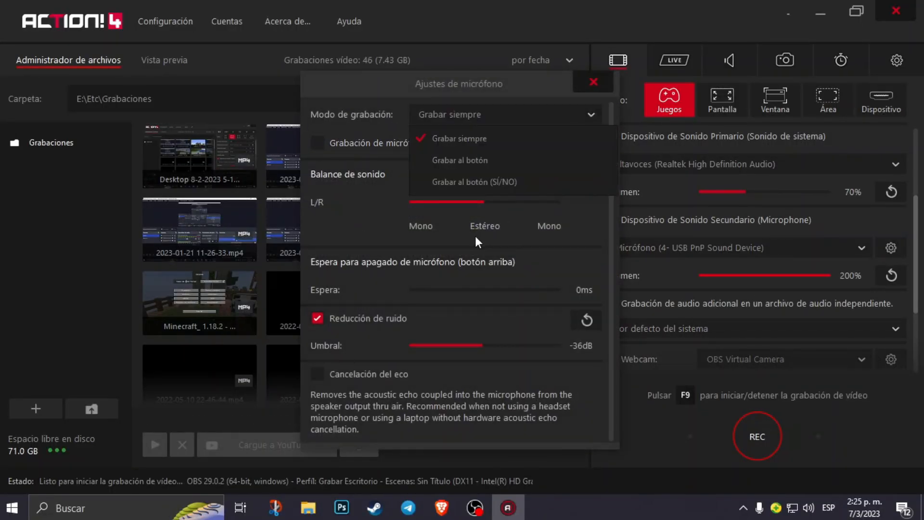
{"action": "left_click", "coordinate": [503, 120]}
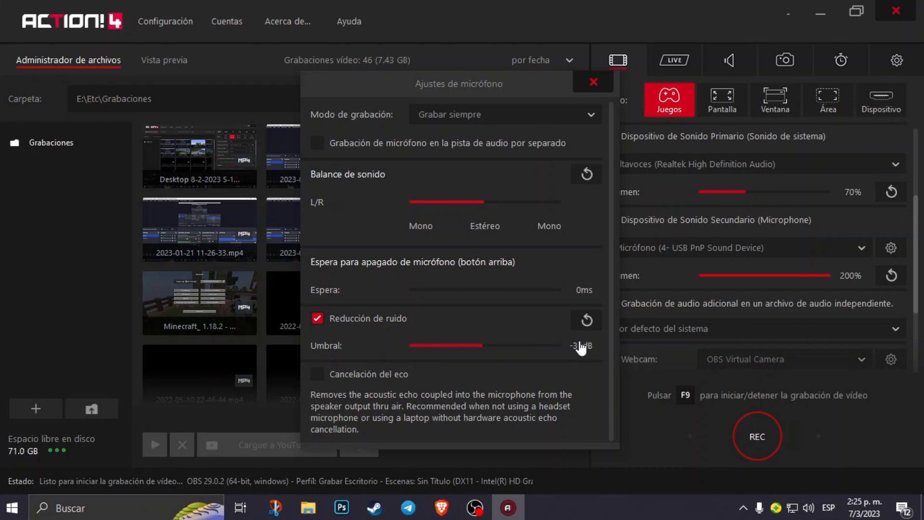
{"action": "left_click", "coordinate": [595, 81]}
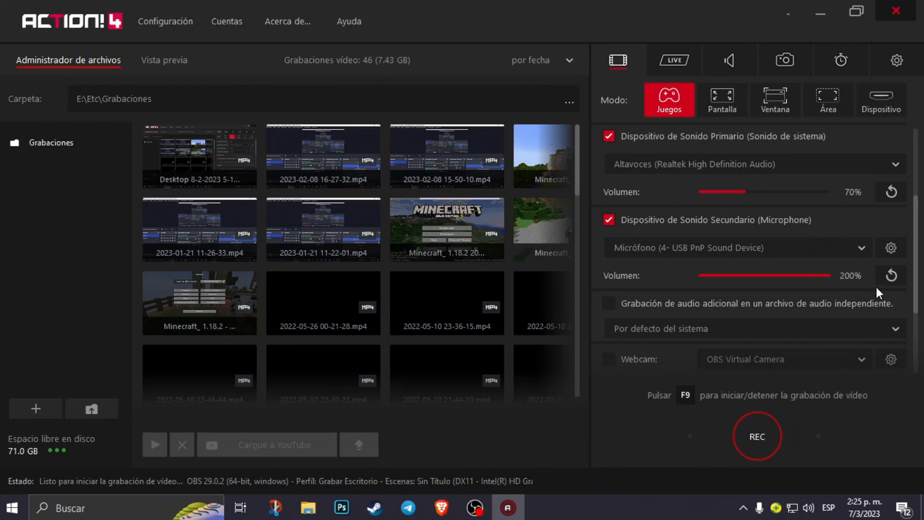
Examine the option to record additional audio in a separate file and the webcam devices available.
{"action": "scroll", "coordinate": [881, 253], "scroll_direction": "down", "scroll_amount": 2}
{"action": "left_click", "coordinate": [618, 208]}
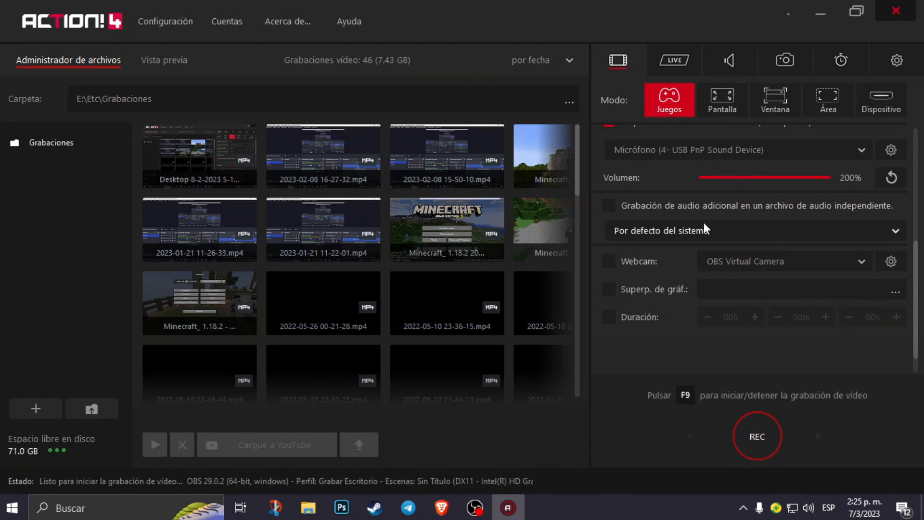
{"action": "left_click", "coordinate": [715, 205]}
{"action": "left_click", "coordinate": [720, 261]}
{"action": "left_click", "coordinate": [728, 259]}
{"action": "left_click", "coordinate": [759, 264]}
{"action": "left_click", "coordinate": [775, 253]}
Look over the live streaming settings, and check the audio recording device options against the Windows playback device.
{"action": "left_click", "coordinate": [674, 60]}
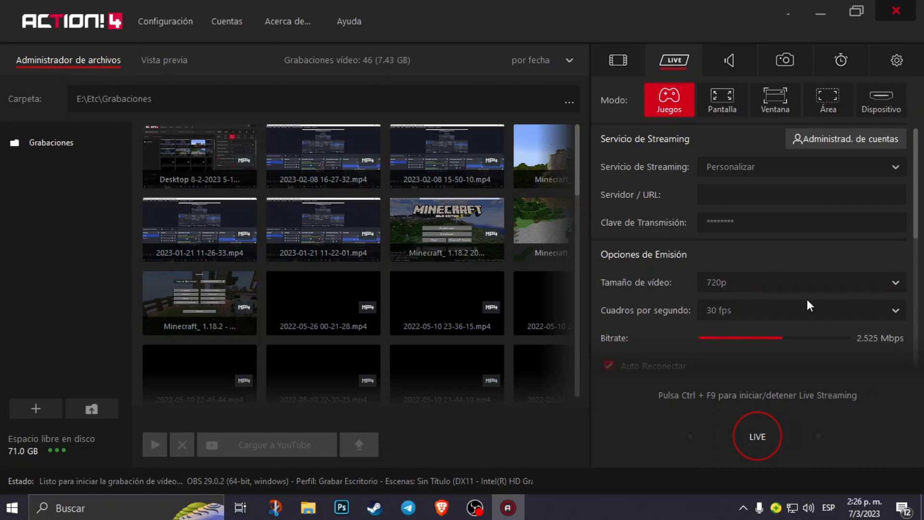
{"action": "left_click", "coordinate": [732, 55]}
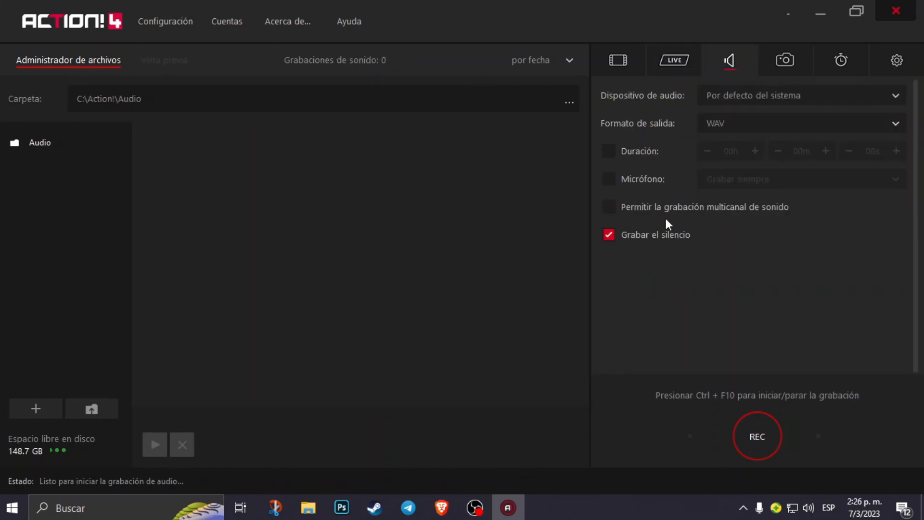
{"action": "left_click", "coordinate": [732, 92]}
{"action": "left_click", "coordinate": [780, 112]}
{"action": "left_click", "coordinate": [809, 507]}
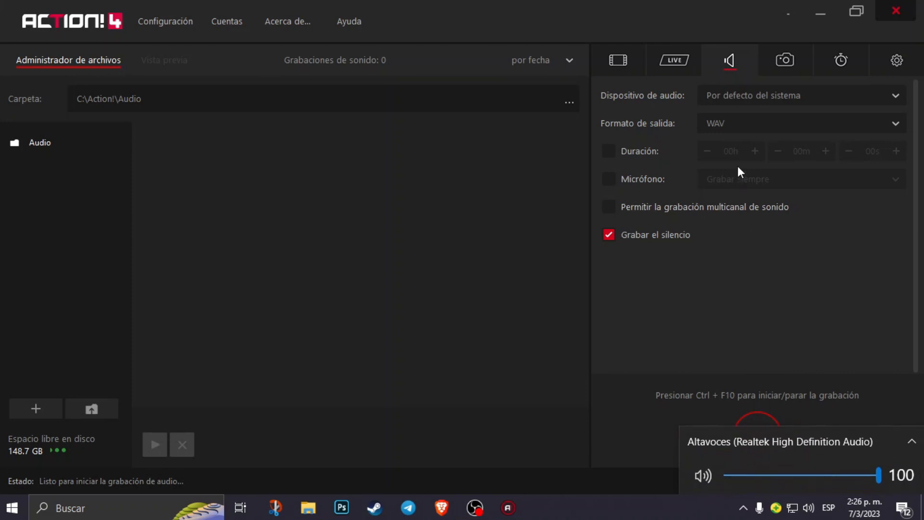
Examine the output formats for audio recordings and the file formats for screenshots.
{"action": "left_click", "coordinate": [756, 126]}
{"action": "left_click", "coordinate": [723, 128]}
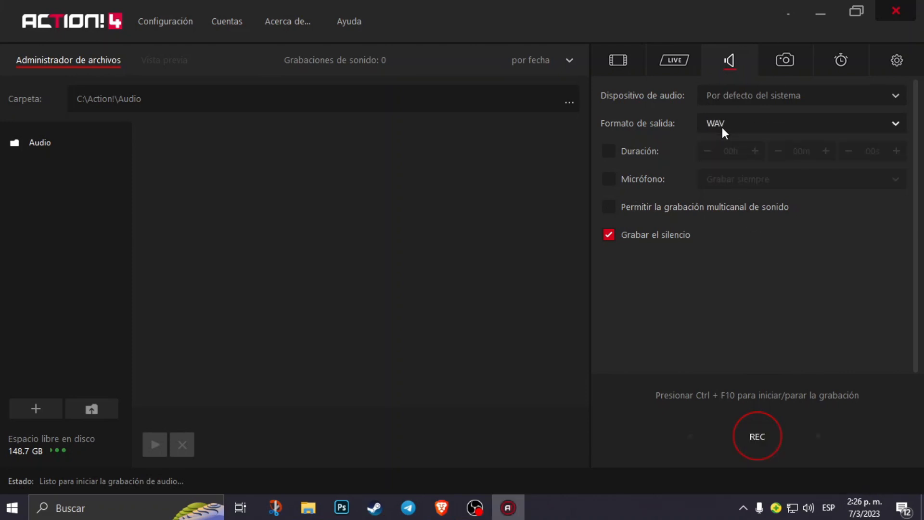
{"action": "left_click", "coordinate": [721, 122]}
{"action": "left_click", "coordinate": [721, 123]}
{"action": "left_click", "coordinate": [785, 60]}
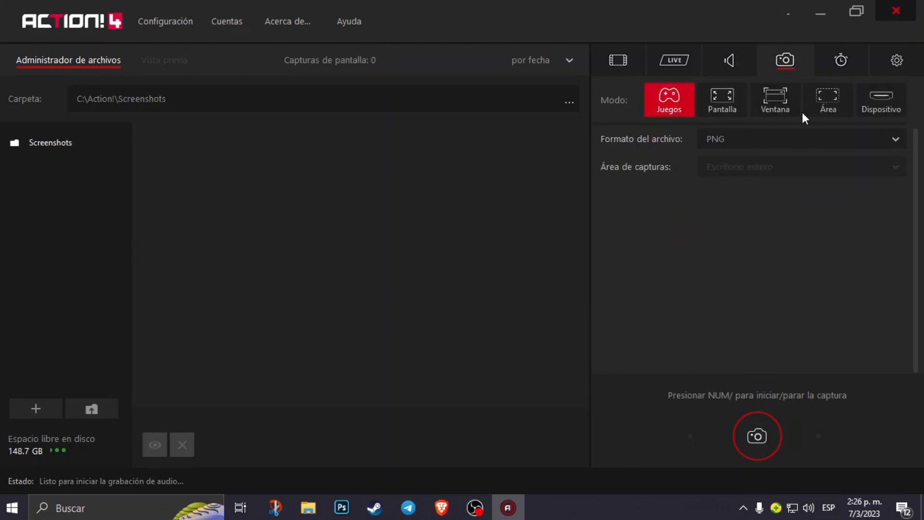
{"action": "left_click", "coordinate": [725, 141]}
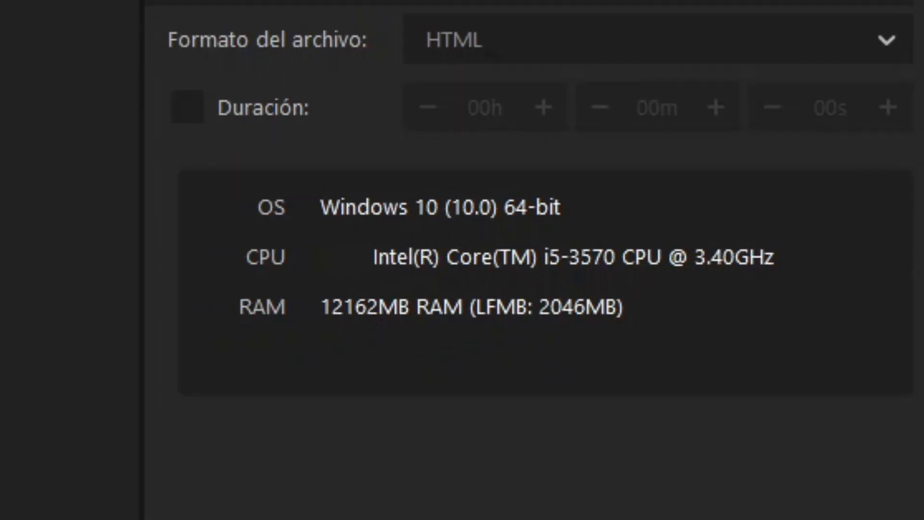
Compare the Alta and Ultra video quality levels in the video settings, and leave Ultra selected.
{"action": "left_click", "coordinate": [897, 11]}
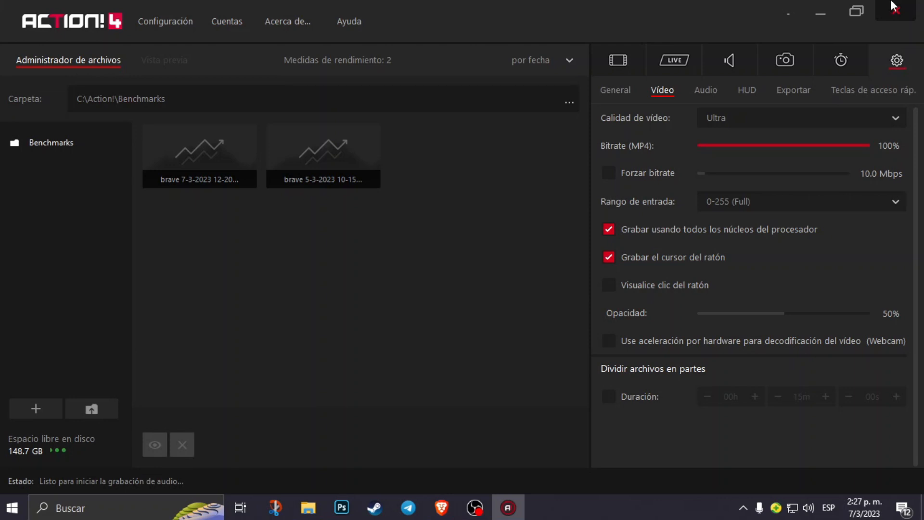
{"action": "left_click", "coordinate": [773, 115]}
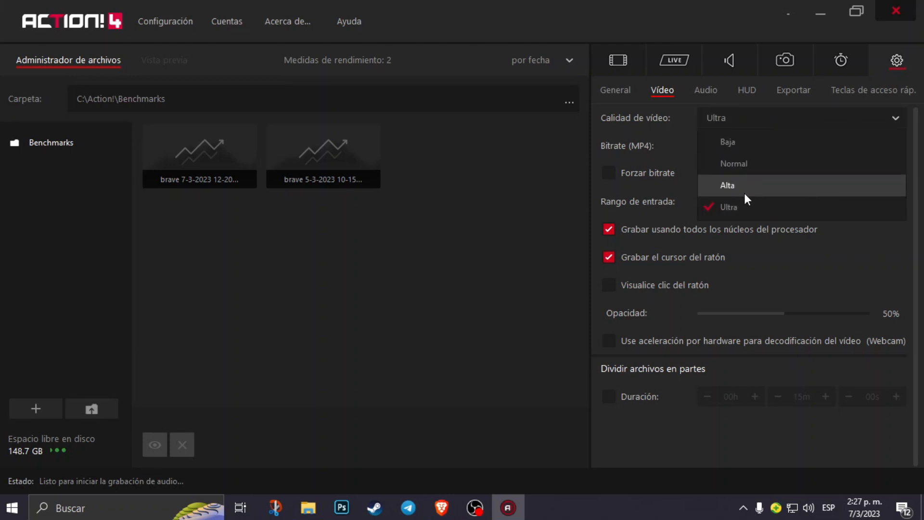
{"action": "left_click", "coordinate": [739, 207]}
{"action": "left_click", "coordinate": [712, 118]}
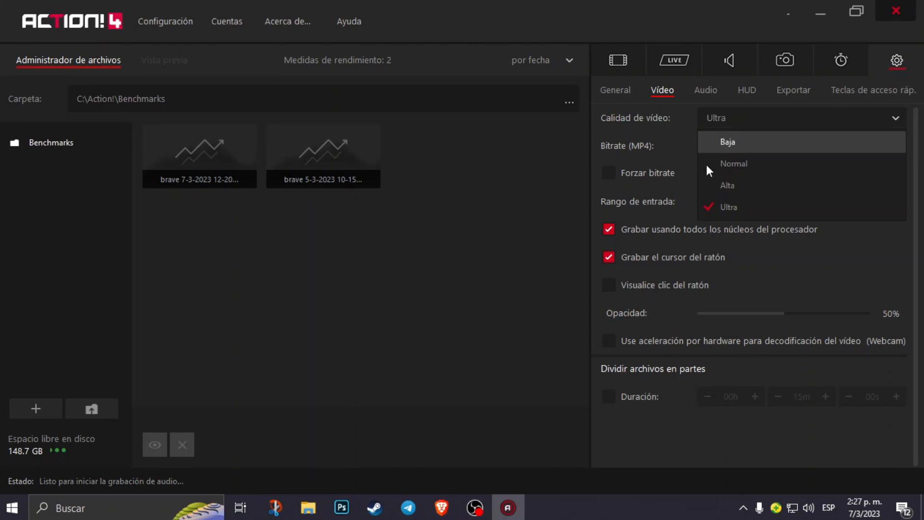
{"action": "left_click", "coordinate": [736, 186]}
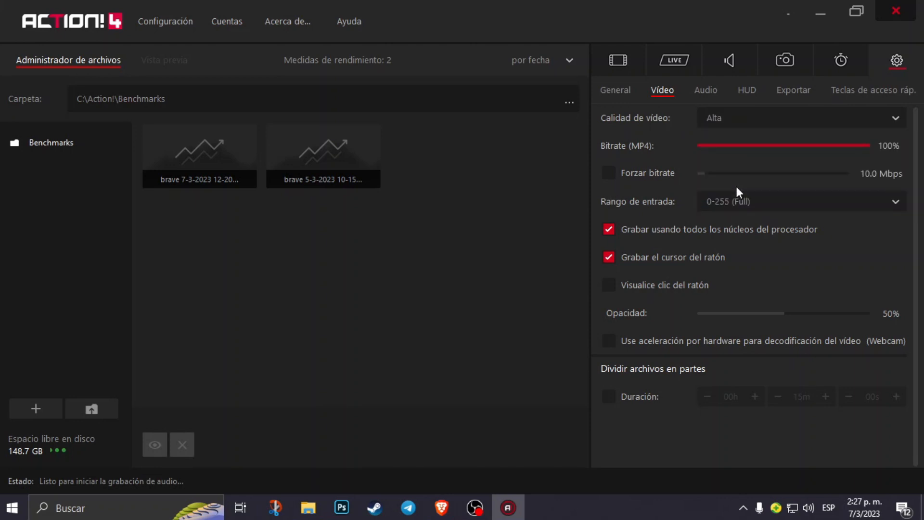
{"action": "left_click", "coordinate": [753, 120]}
{"action": "left_click", "coordinate": [751, 208]}
{"action": "left_click", "coordinate": [738, 117]}
{"action": "left_click", "coordinate": [736, 188]}
{"action": "left_click", "coordinate": [731, 119]}
{"action": "left_click", "coordinate": [737, 207]}
{"action": "left_click", "coordinate": [746, 116]}
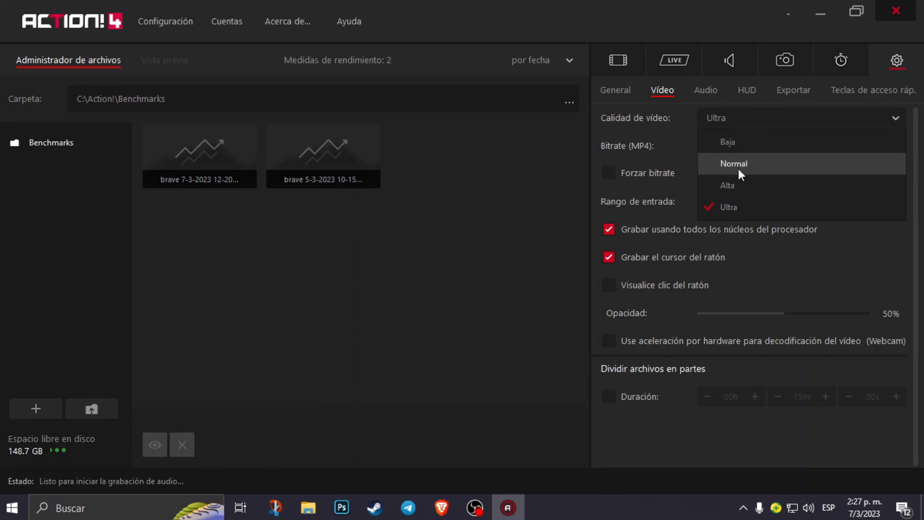
{"action": "left_click", "coordinate": [729, 122]}
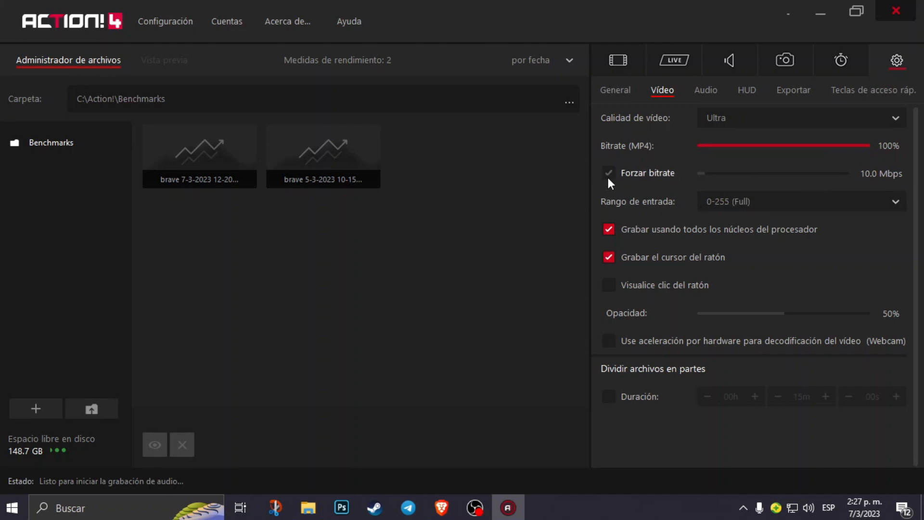
Examine the input range options for video and the AAC bitrate options in the audio settings.
{"action": "left_click", "coordinate": [742, 195]}
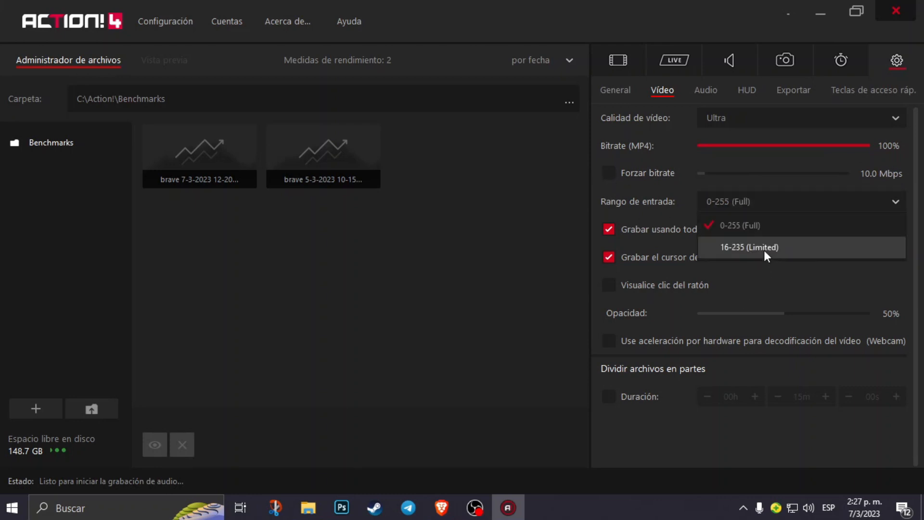
{"action": "left_click", "coordinate": [751, 210]}
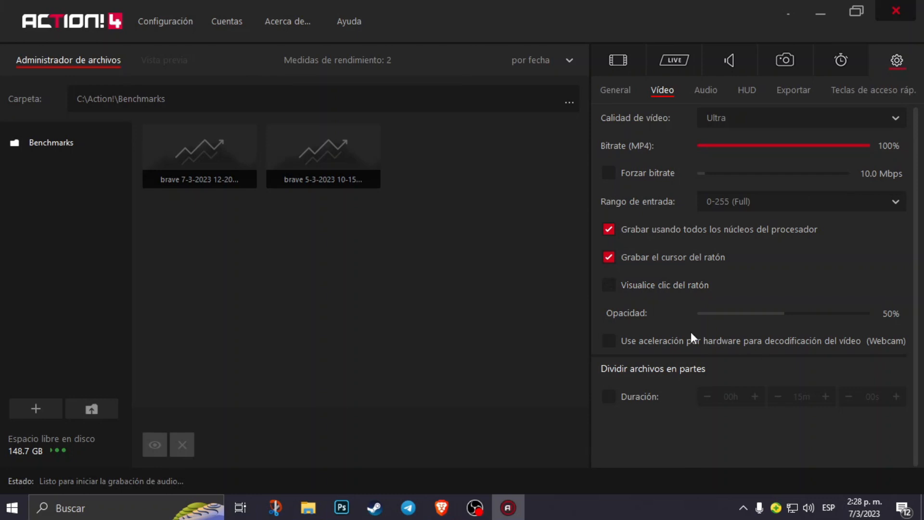
{"action": "left_click", "coordinate": [699, 100]}
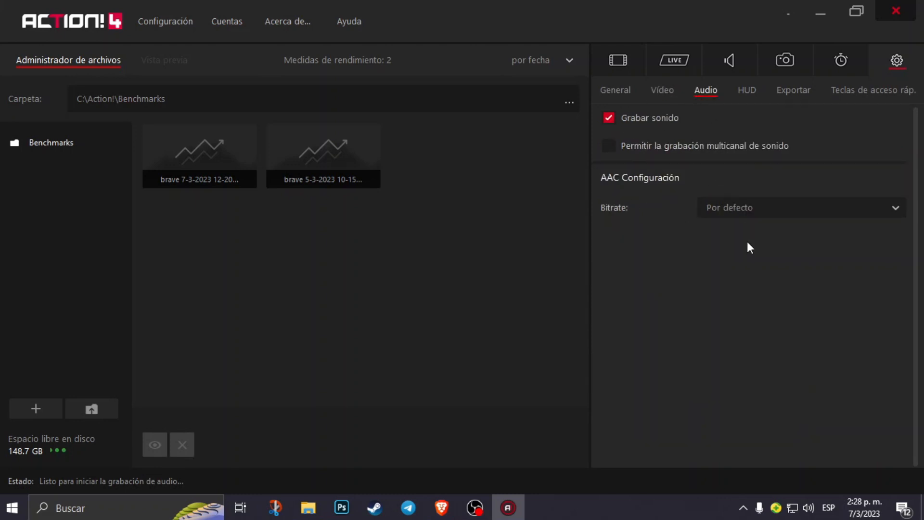
{"action": "left_click", "coordinate": [762, 210]}
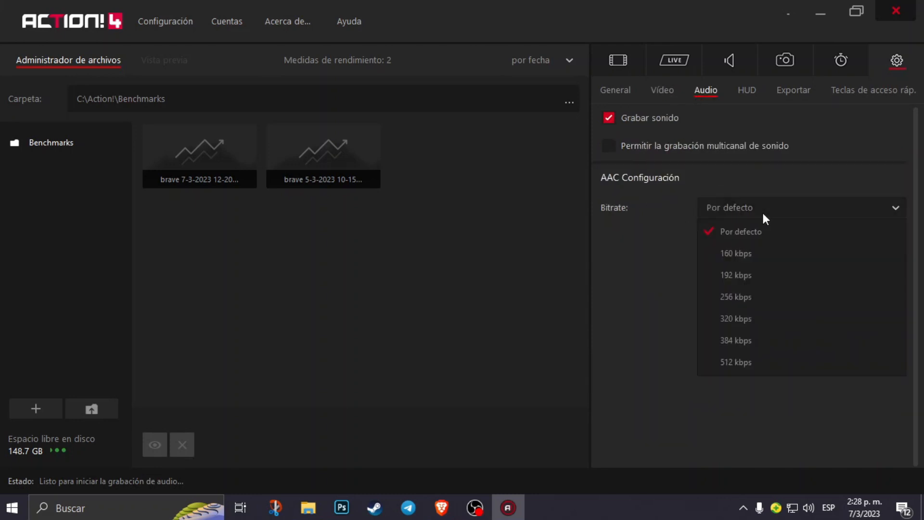
{"action": "left_click", "coordinate": [730, 206]}
Look over the HUD settings and examine the available HUD start positions.
{"action": "left_click", "coordinate": [742, 92]}
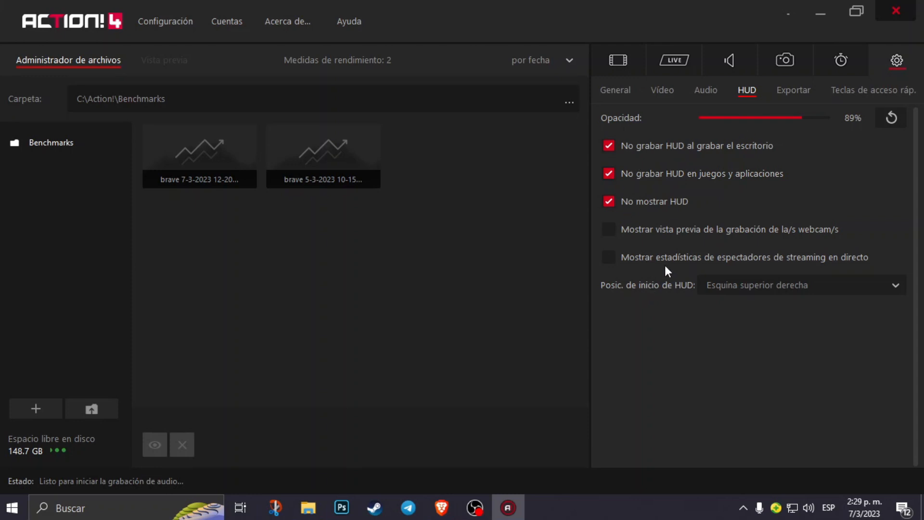
{"action": "left_click", "coordinate": [757, 290]}
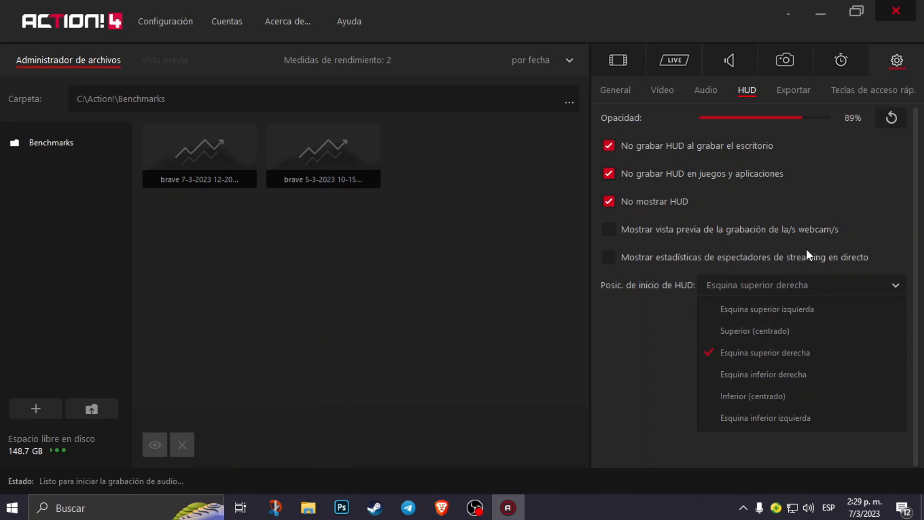
{"action": "left_click", "coordinate": [785, 289]}
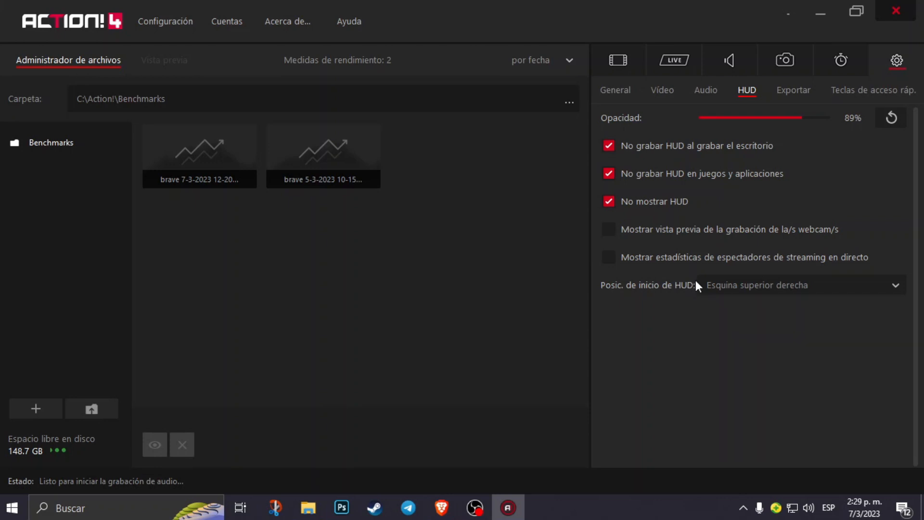
Look over the export settings and check the hardware acceleration options for video encoding.
{"action": "left_click", "coordinate": [794, 96]}
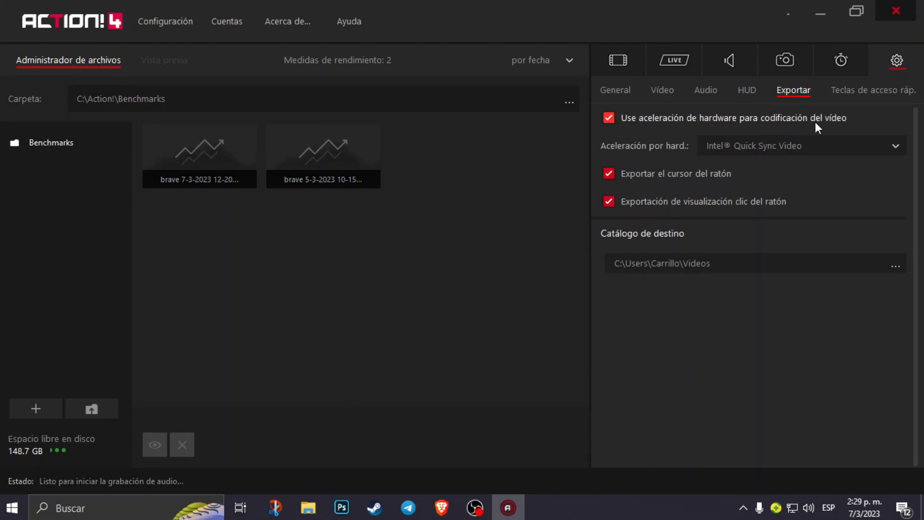
{"action": "left_click", "coordinate": [744, 143]}
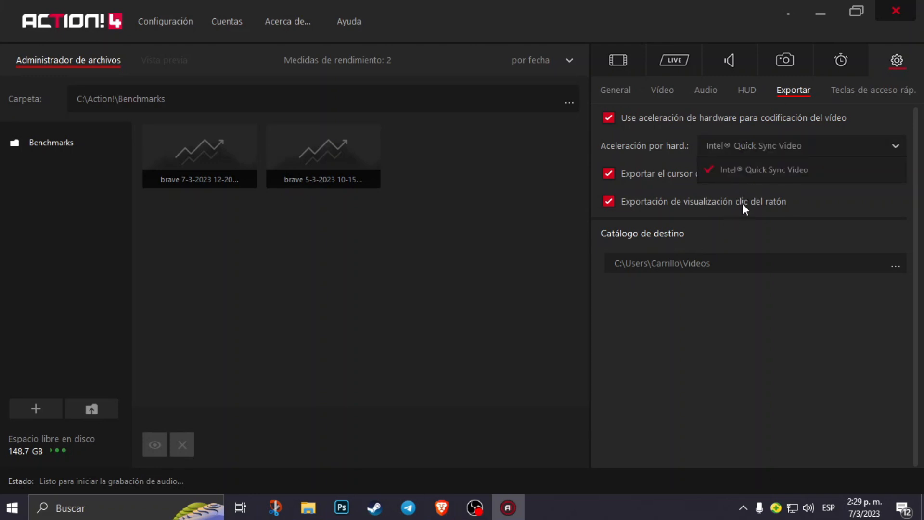
{"action": "left_click", "coordinate": [750, 142]}
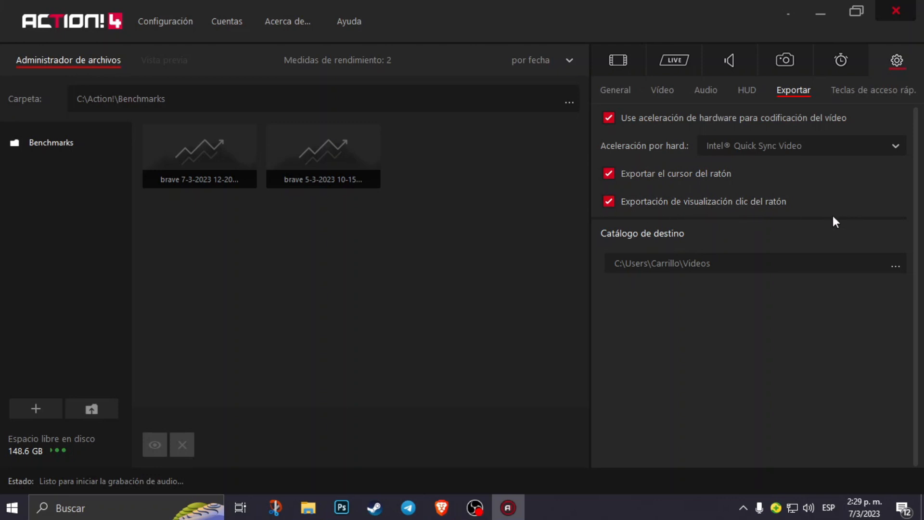
Review the full list of keyboard shortcuts in the settings, and return to the video recording settings.
{"action": "left_click", "coordinate": [872, 90]}
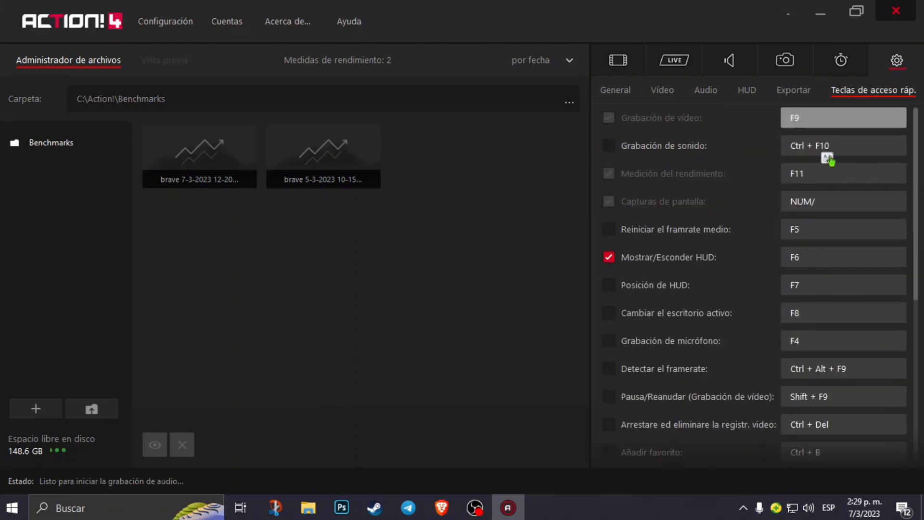
{"action": "scroll", "coordinate": [836, 355], "scroll_direction": "down", "scroll_amount": 6}
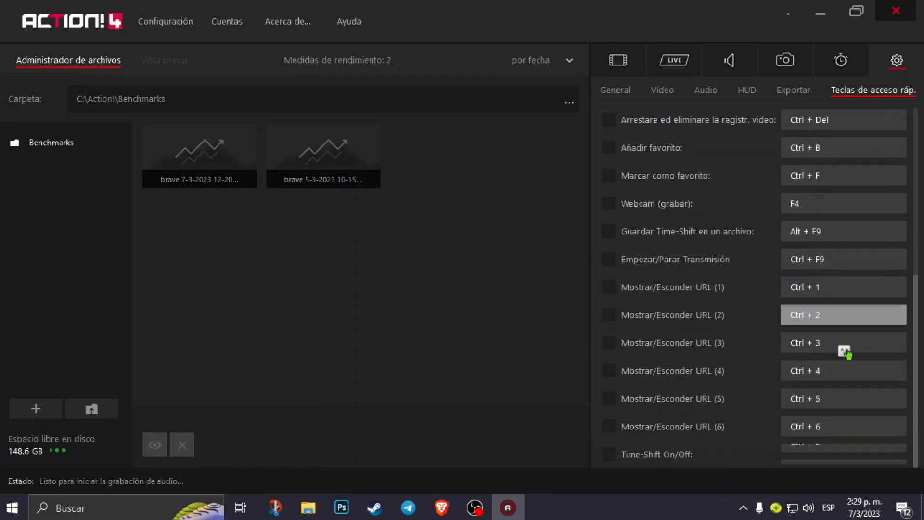
{"action": "scroll", "coordinate": [846, 354], "scroll_direction": "up", "scroll_amount": 6}
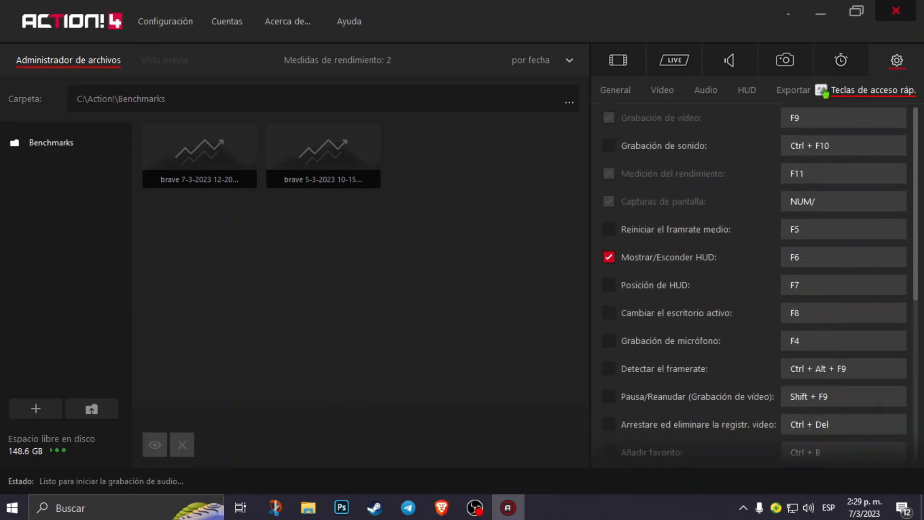
{"action": "scroll", "coordinate": [818, 308], "scroll_direction": "down", "scroll_amount": 6}
{"action": "scroll", "coordinate": [819, 334], "scroll_direction": "up", "scroll_amount": 6}
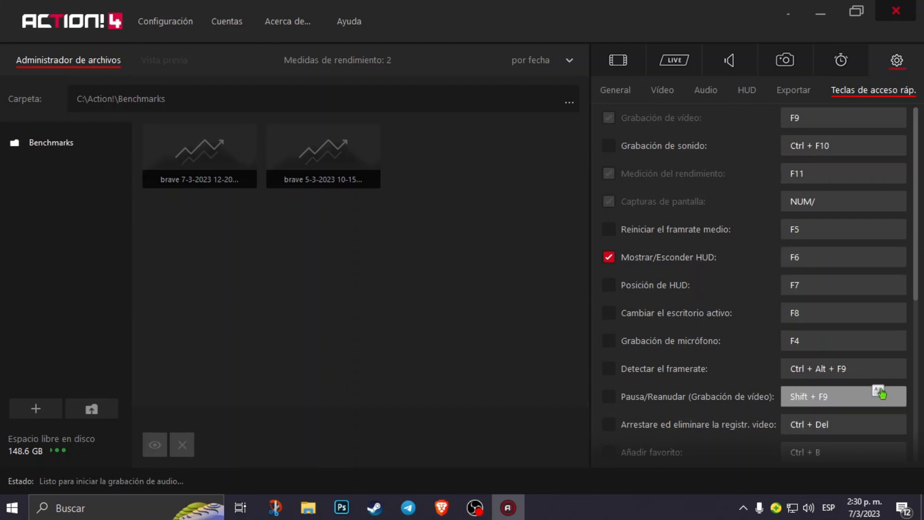
{"action": "left_click_drag", "start_coordinate": [917, 279], "coordinate": [901, 149]}
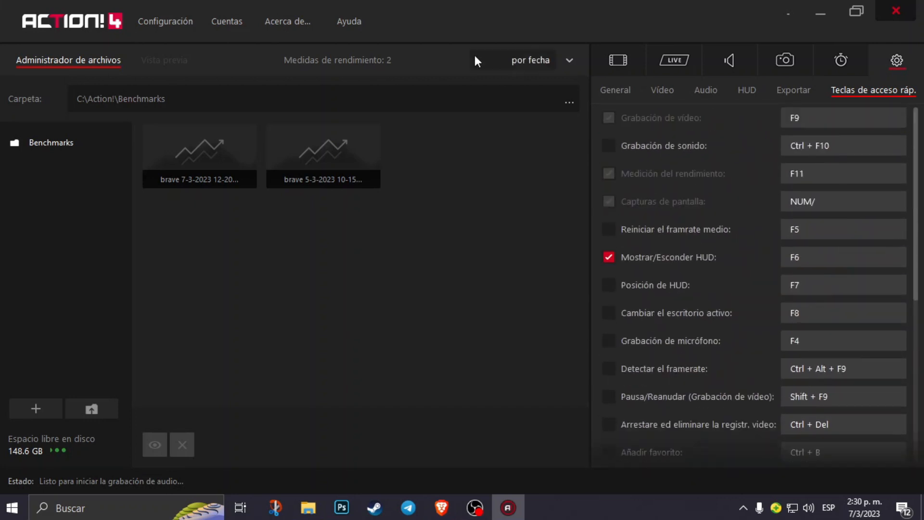
{"action": "left_click", "coordinate": [621, 60]}
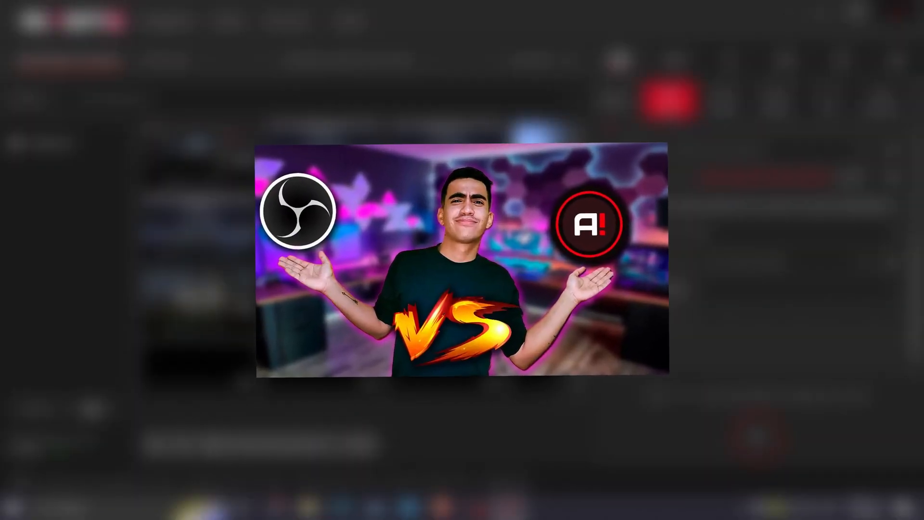